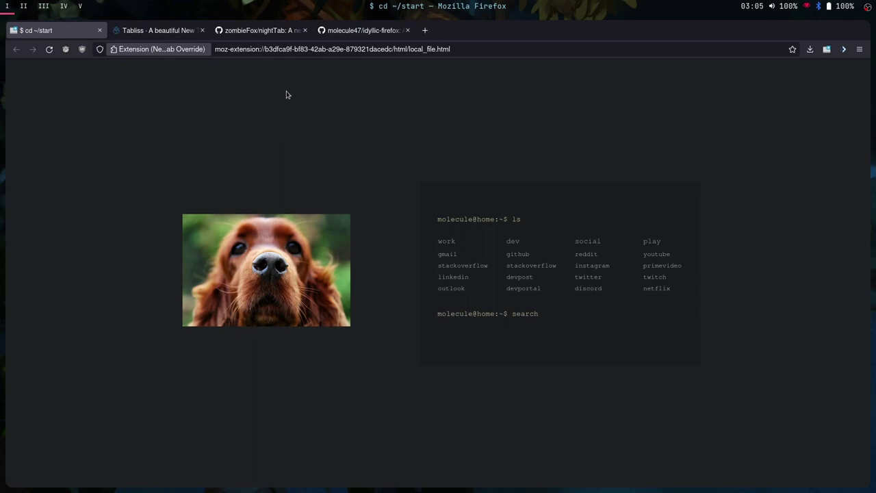
Step: Look over the Tabliss and nightTab tabs, then reopen the terminal-style start page in a fresh tab
left_click(155, 31)
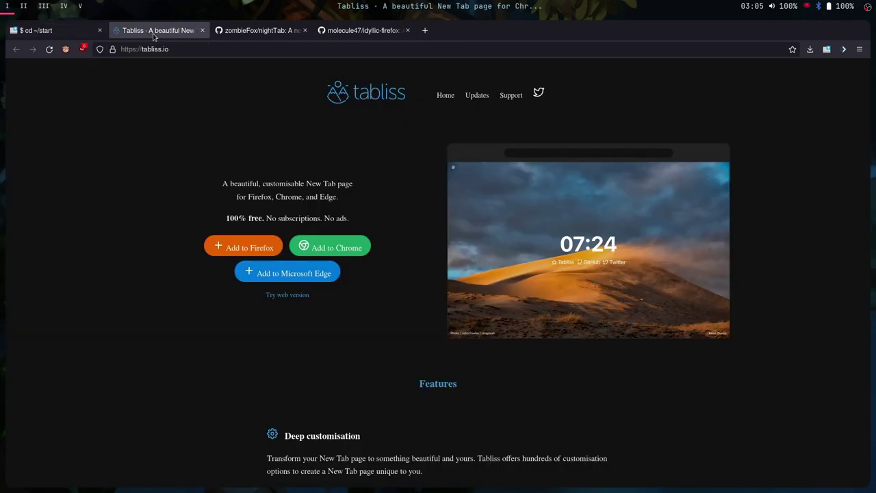
left_click(245, 32)
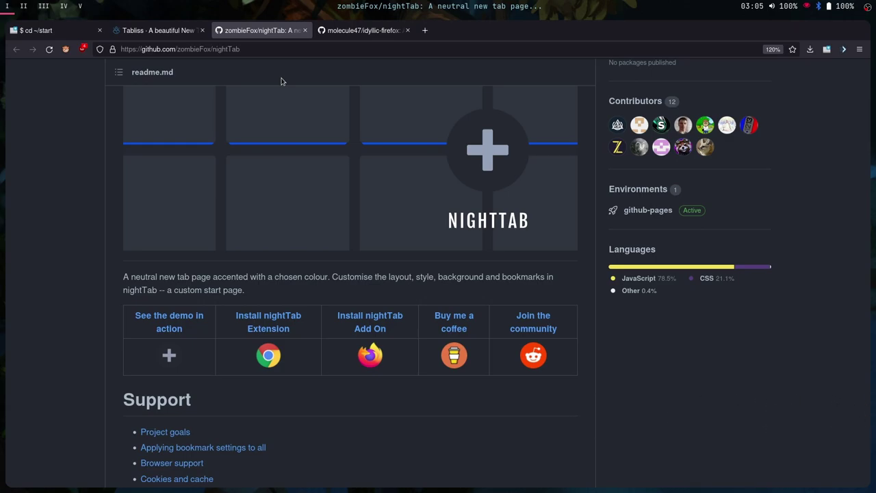
key("ctrl+Page_Up")
key("ctrl+Page_Up")
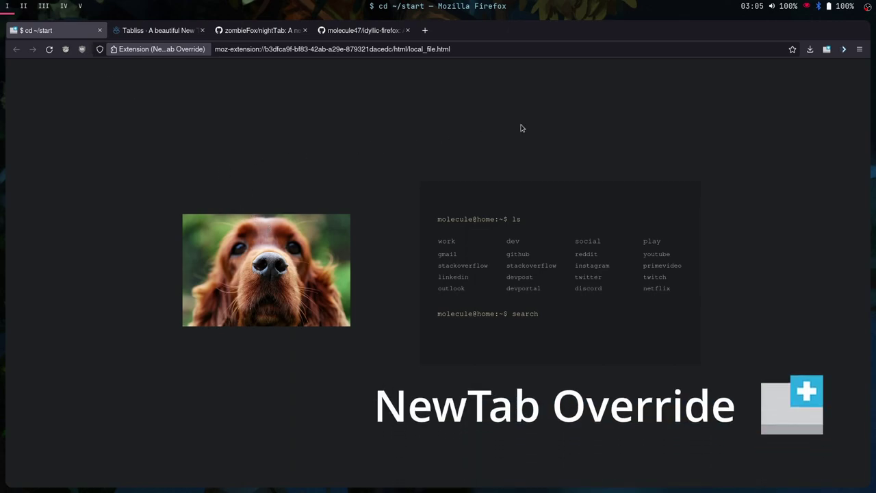
key("ctrl+w")
key("ctrl+t")
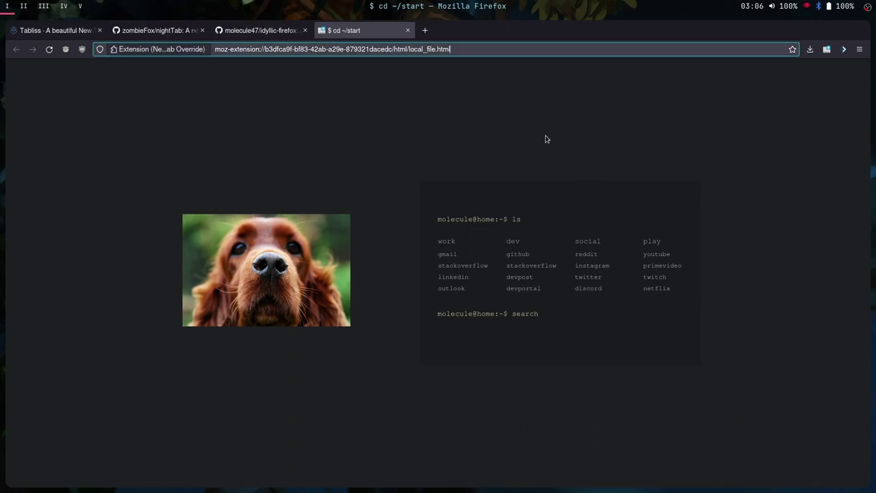
Step: Bring up New Tab Override settings and highlight the note about images, CSS and JavaScript files
left_click(425, 33)
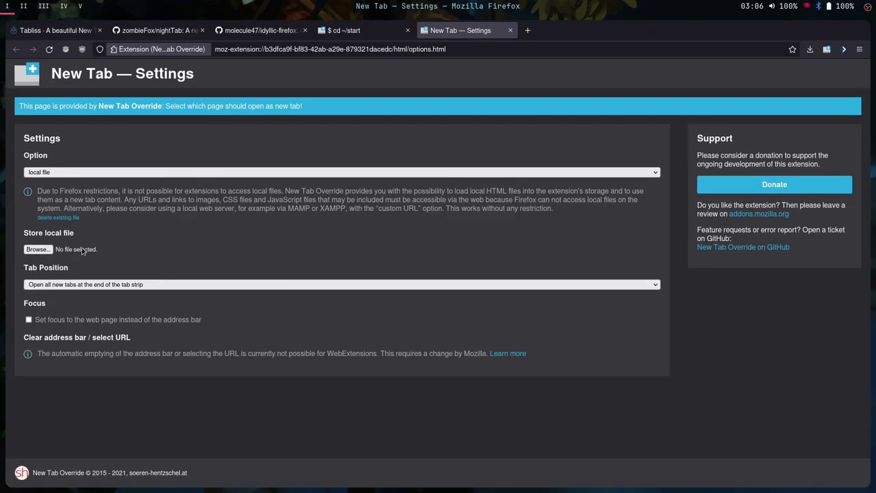
left_click_drag(336, 228, 38, 199)
double_click(208, 199)
left_click_drag(197, 199, 301, 203)
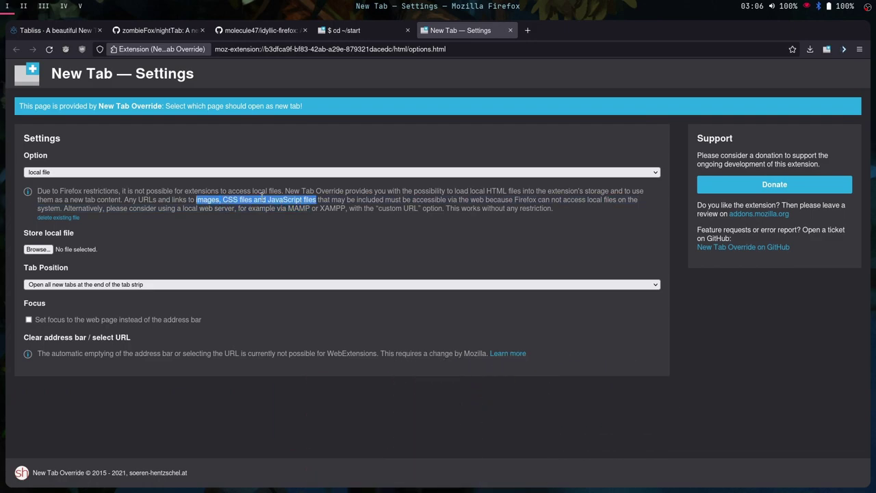
left_click(190, 215)
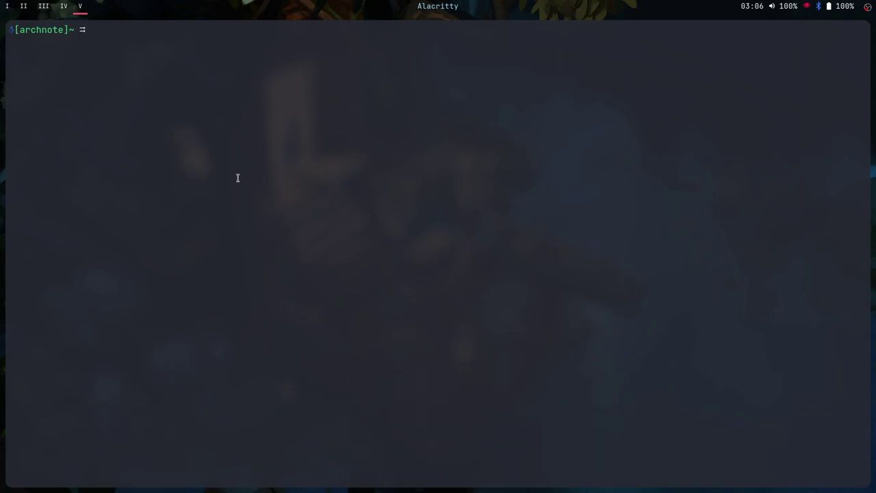
Step: Install LittleHTTPServer with pip and start it serving MystartPage/ on port 8000
type("pip install LittleHTTPServer")
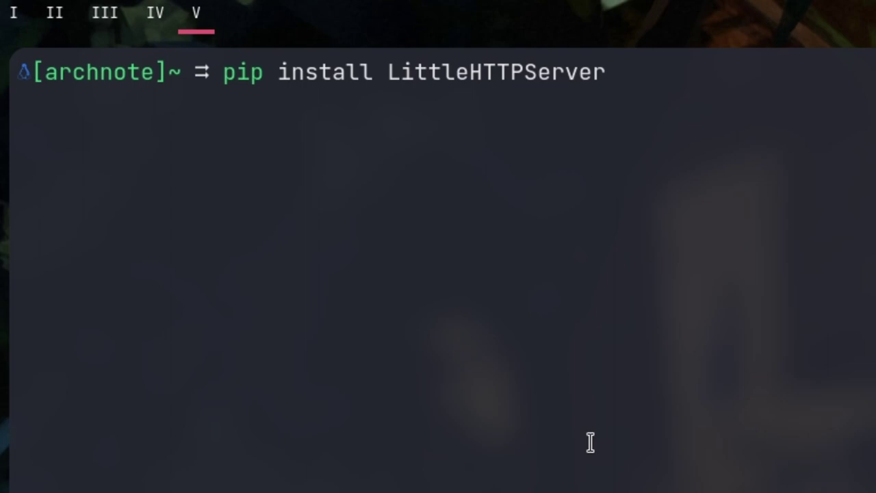
key("Return")
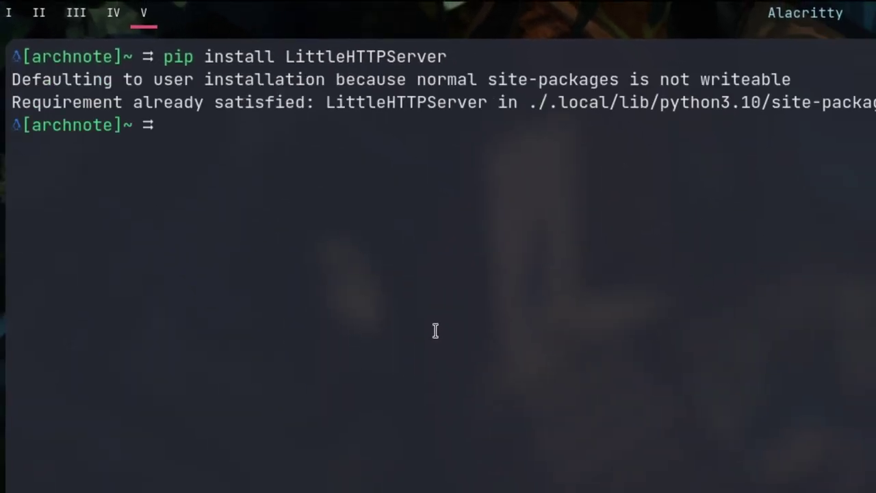
type("python -m")
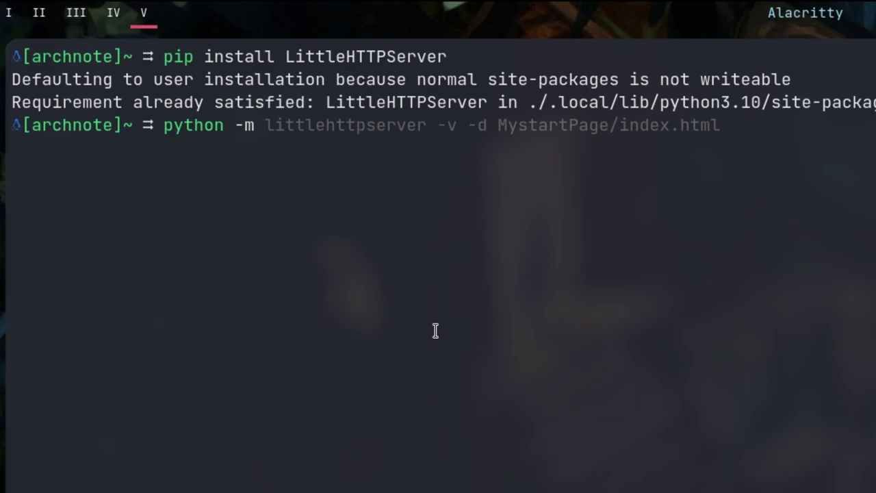
key("Right")
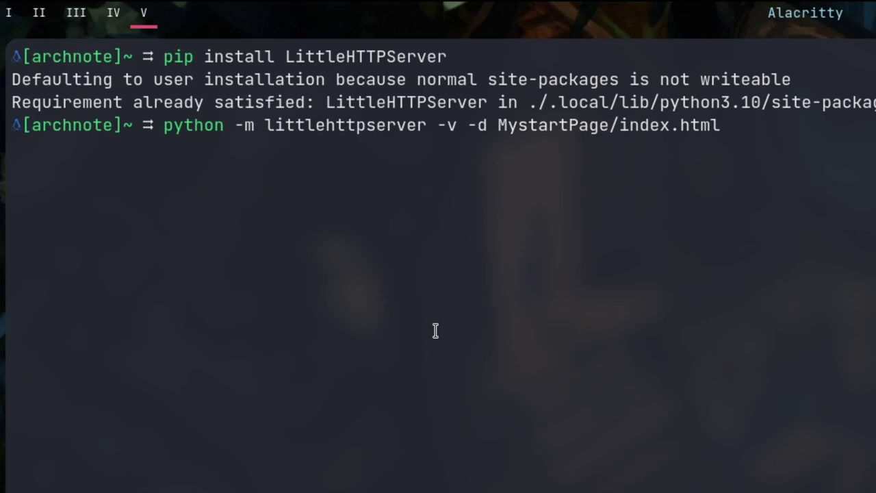
key("BackSpace")
key("BackSpace")
key("BackSpace")
key("BackSpace")
key("BackSpace")
key("BackSpace")
key("BackSpace")
key("BackSpace")
key("BackSpace")
key("BackSpace")
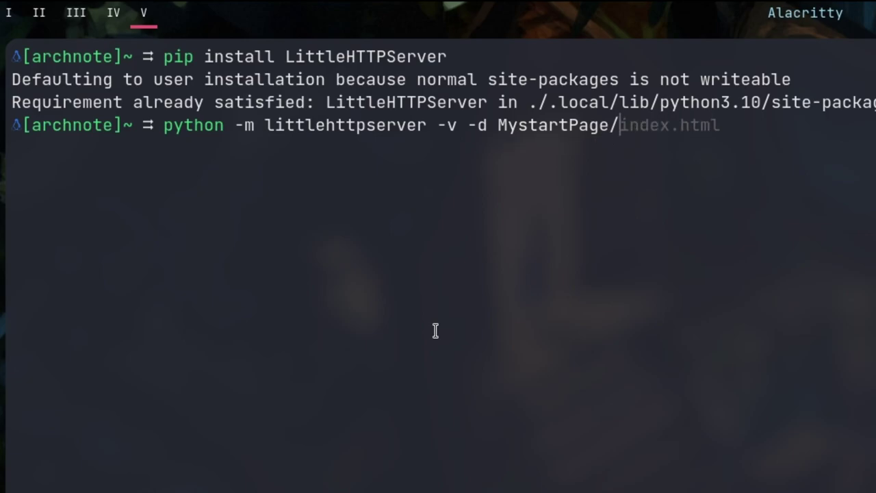
key("Return")
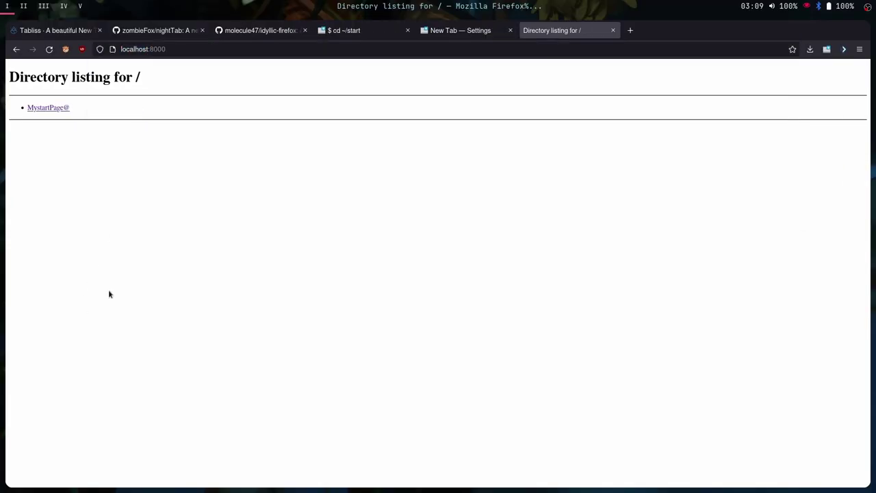
Step: Go into MystartPage from the localhost:8000 listing and select its address
left_click(48, 107)
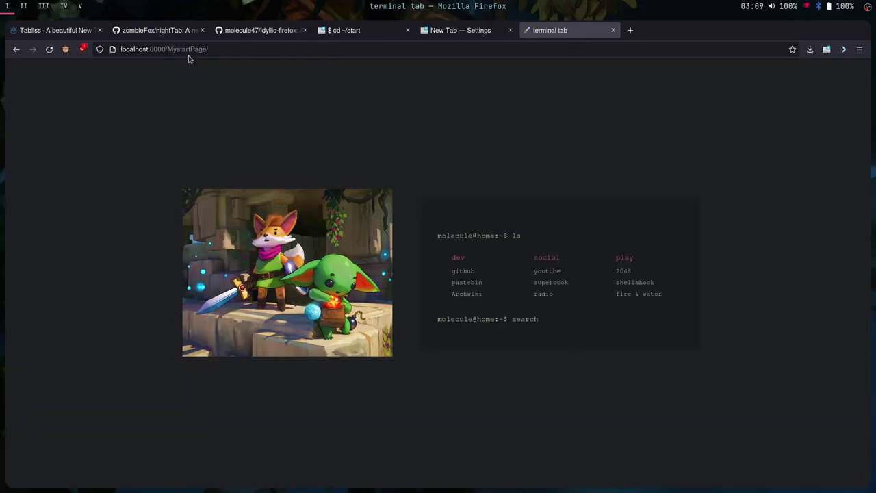
left_click(213, 50)
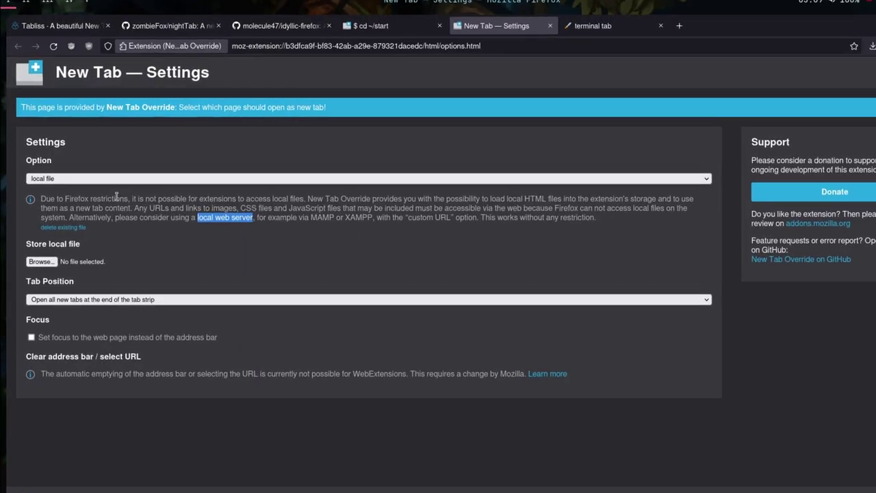
Step: Switch New Tab Override to custom URL and test it in a new tab
left_click(42, 172)
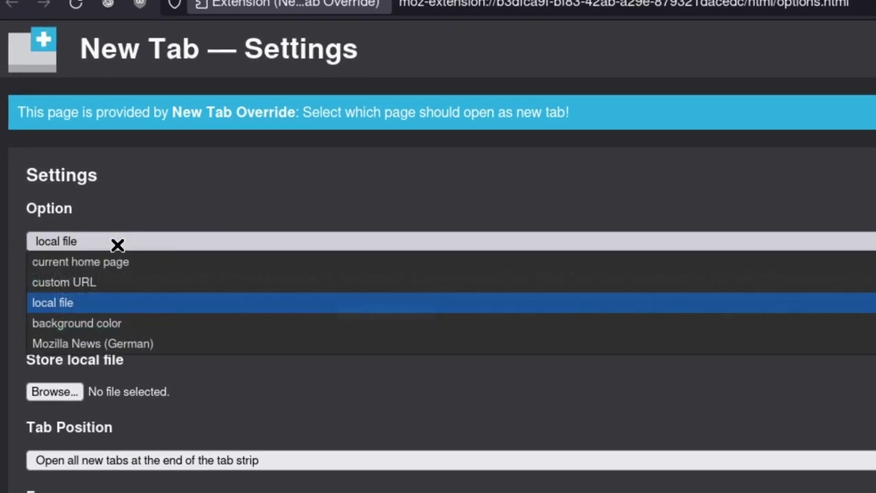
left_click(72, 283)
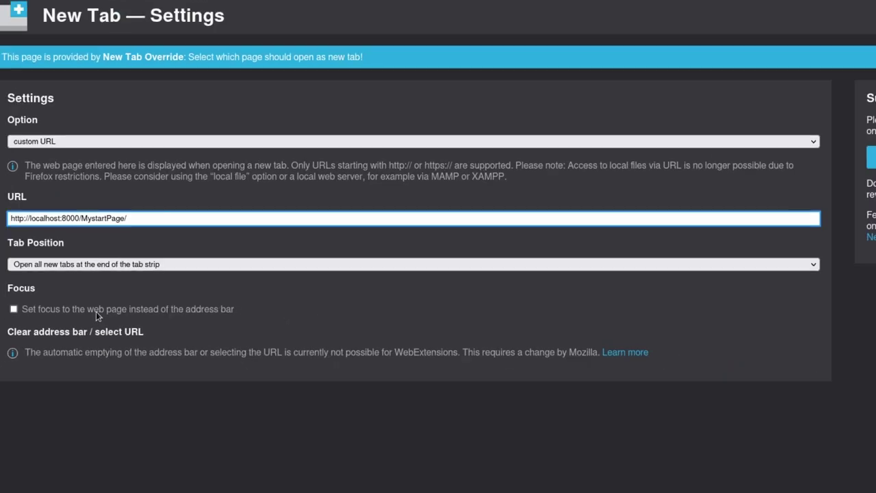
key("ctrl+t")
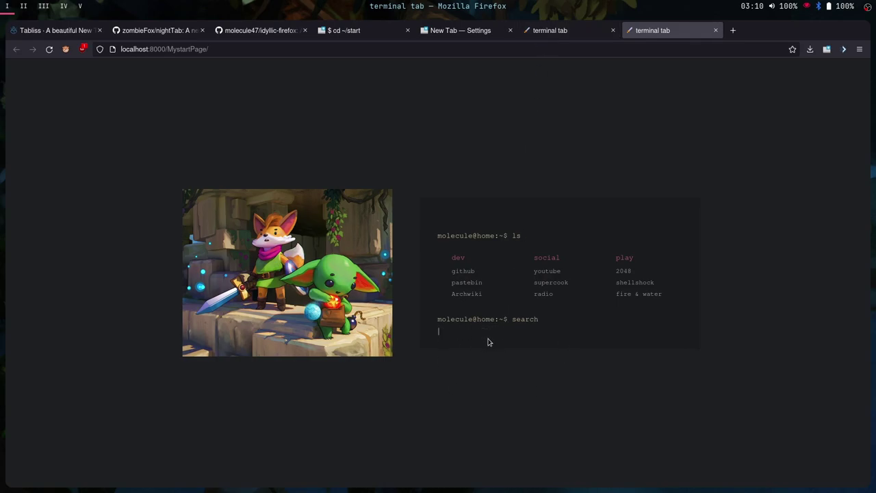
type("jahgdjhgvwajd")
key("BackSpace")
key("BackSpace")
key("BackSpace")
key("BackSpace")
key("BackSpace")
key("BackSpace")
key("BackSpace")
key("BackSpace")
key("BackSpace")
key("BackSpace")
key("BackSpace")
Step: Close the test tabs and confirm another new tab loads the local start page
key("ctrl+w")
key("ctrl+w")
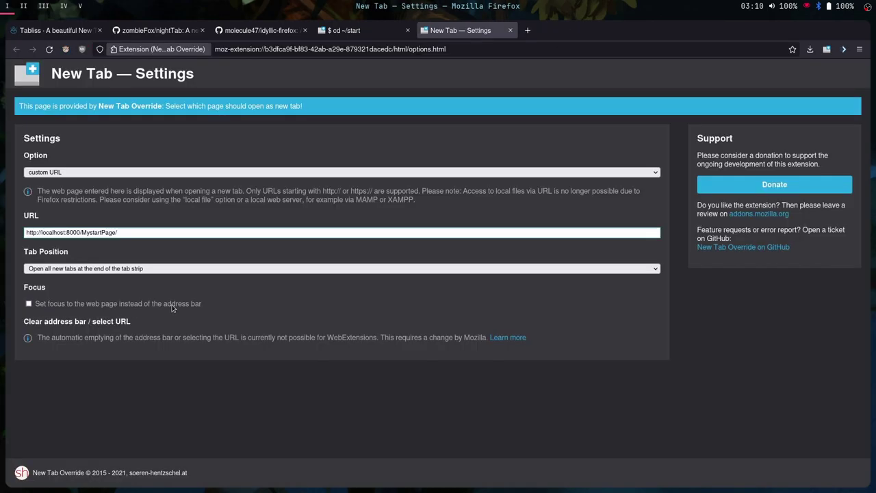
left_click(528, 30)
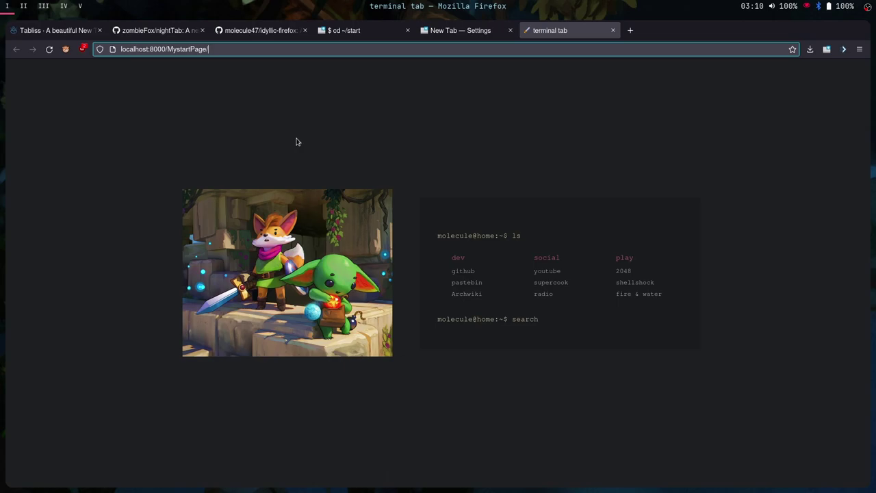
type("asdfasdf")
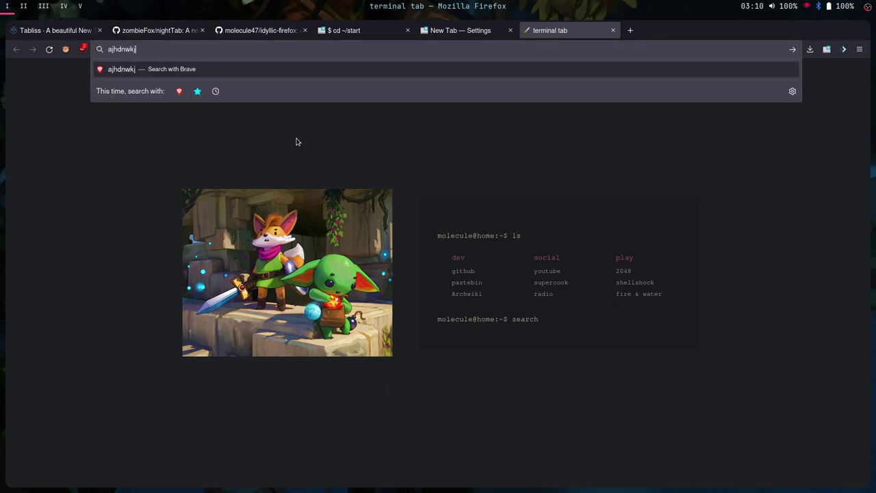
key("ctrl+BackSpace")
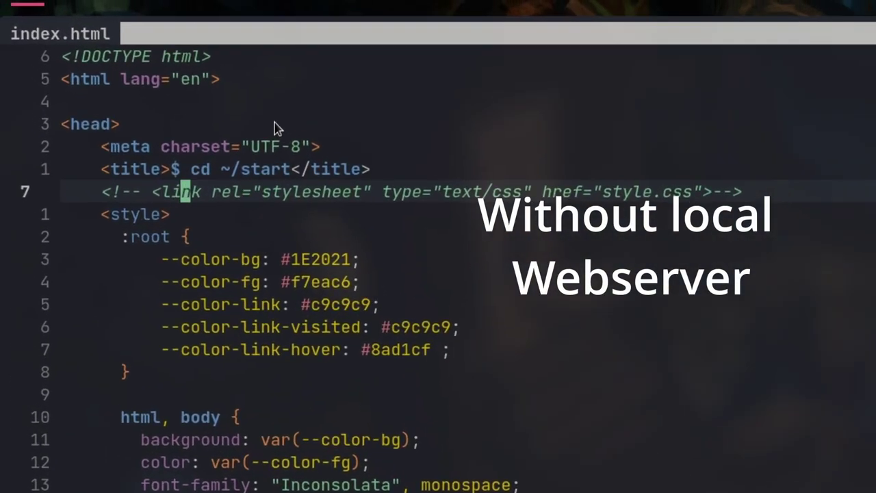
key("l")
key("l")
key("l")
key("l")
key("l")
key("l")
key("l")
key("l")
key("l")
key("l")
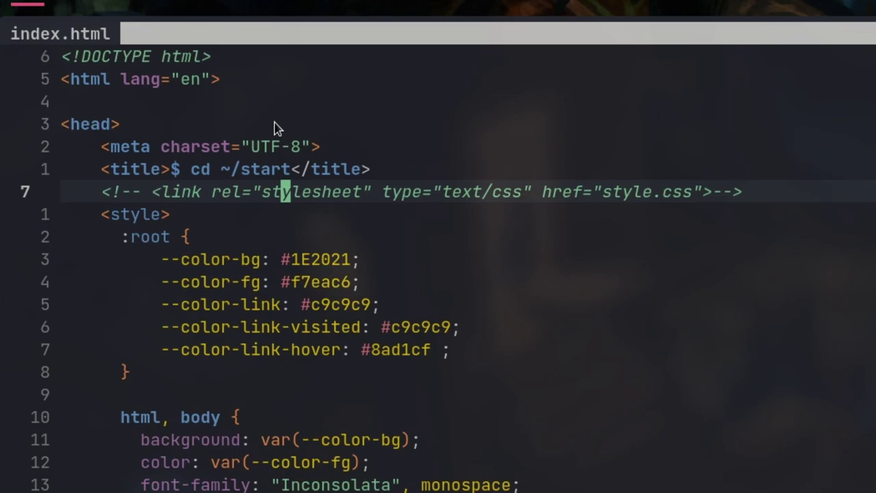
key("j")
key("j")
key("k")
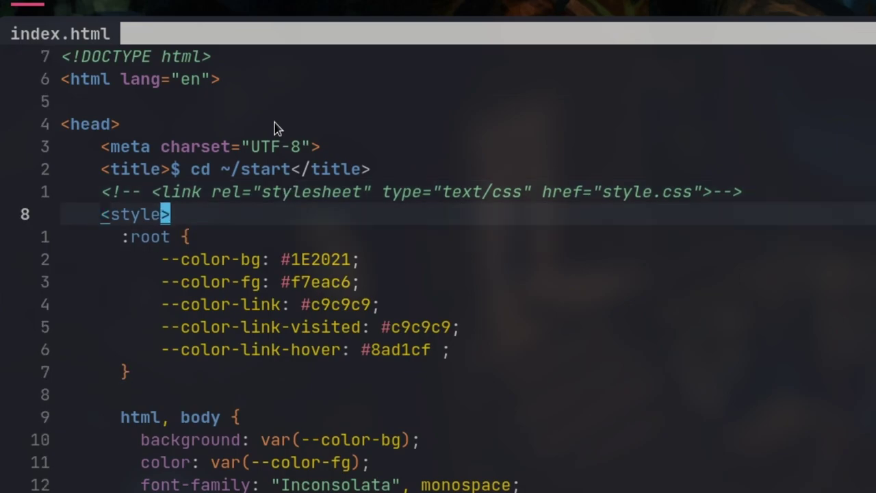
type("/img")
key("Return")
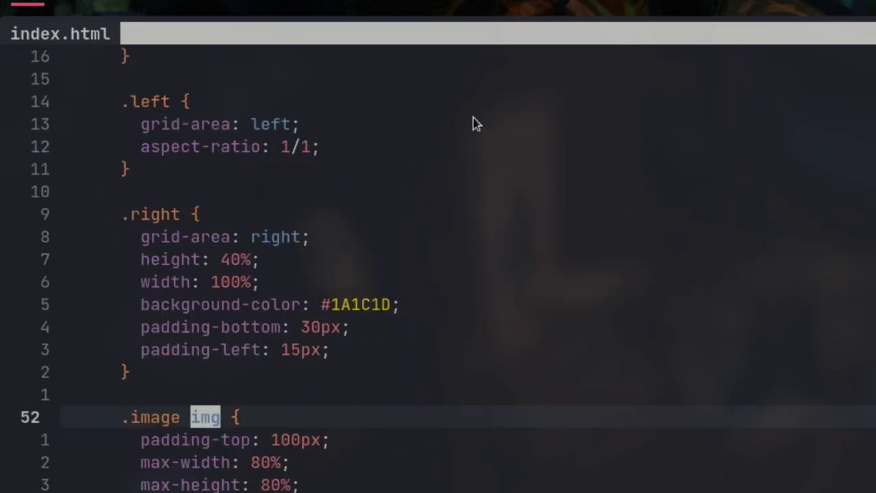
key("n")
left_click(270, 438)
left_click_drag(188, 245, 157, 265)
left_click(632, 242)
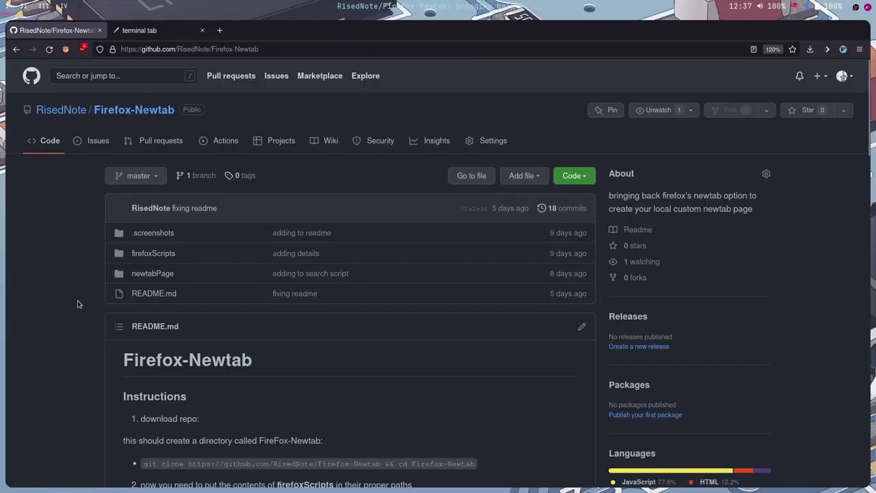
Step: Scroll the Firefox-Newtab README and follow its firefox-scripts repository link
scroll(77, 303, "down", 1)
scroll(77, 303, "down", 5)
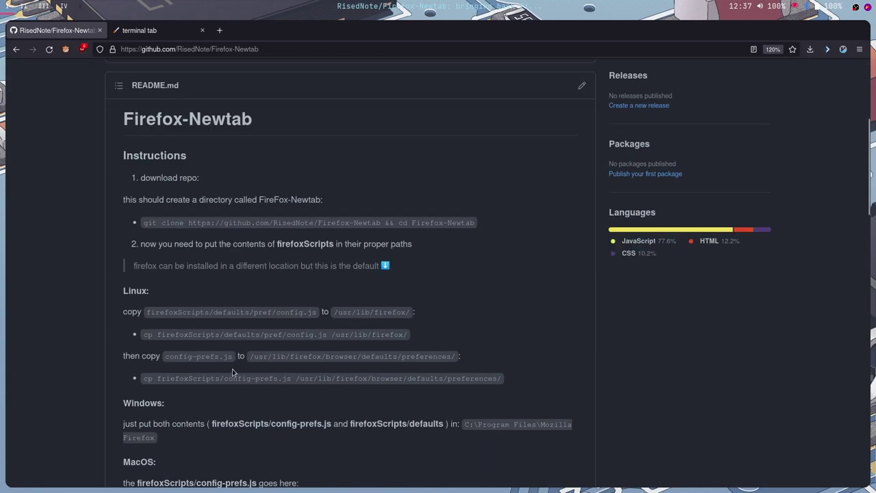
scroll(340, 371, "down", 20)
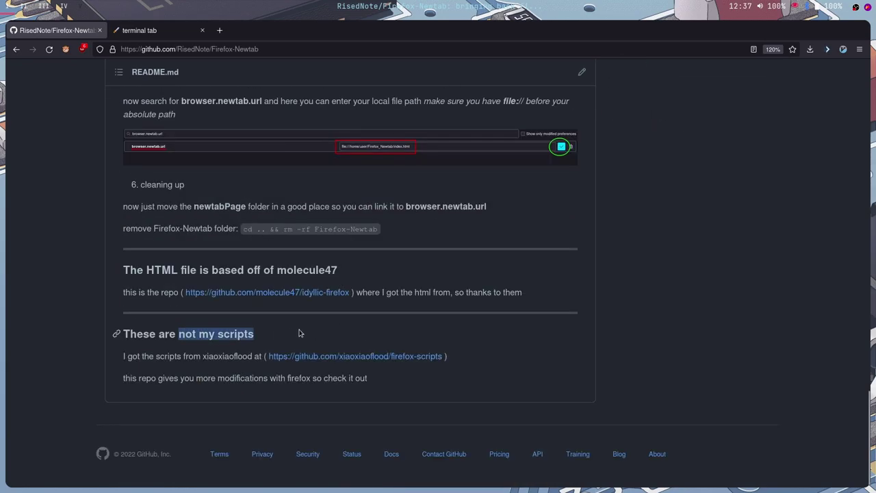
left_click(300, 333)
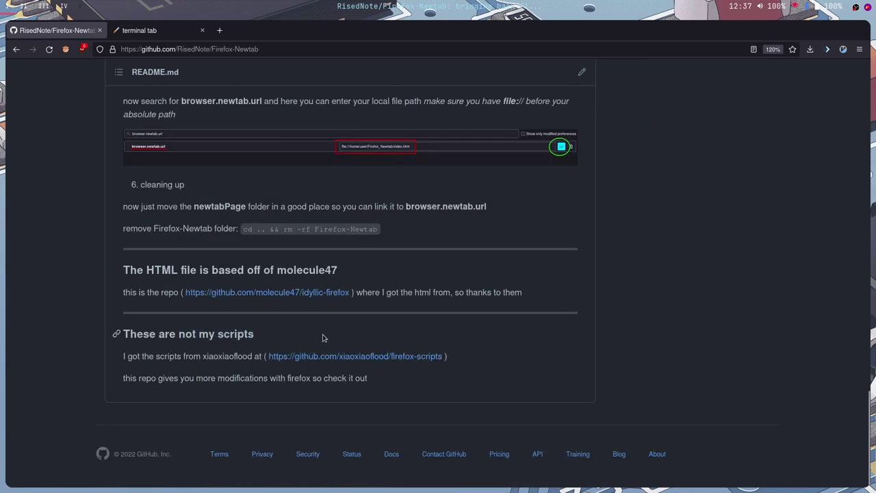
left_click(322, 356)
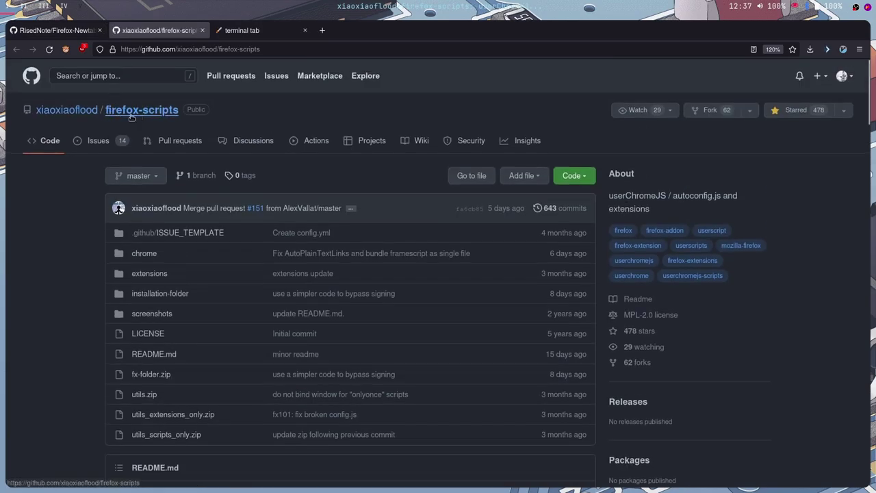
Step: Scroll firefox-scripts down to the Restore browser.newtab.url Pref details and toggle them
mouse_move(61, 115)
scroll(59, 267, "down", 5)
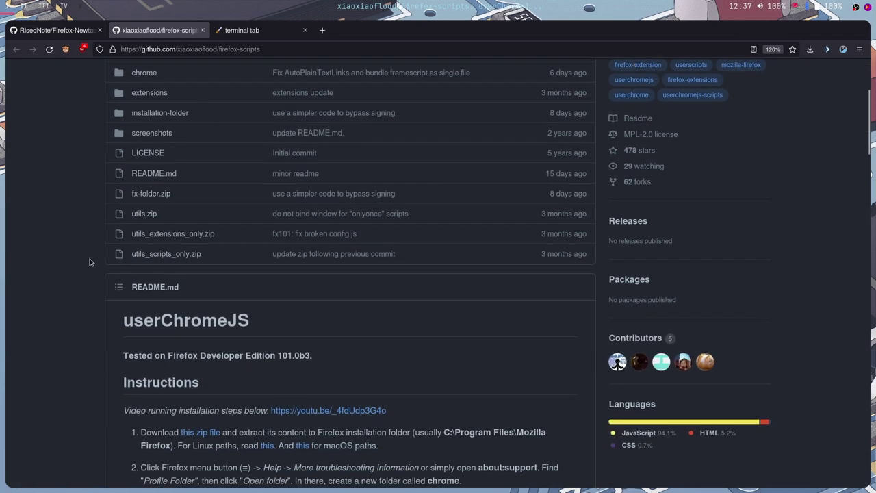
scroll(123, 273, "down", 3)
scroll(163, 277, "down", 3)
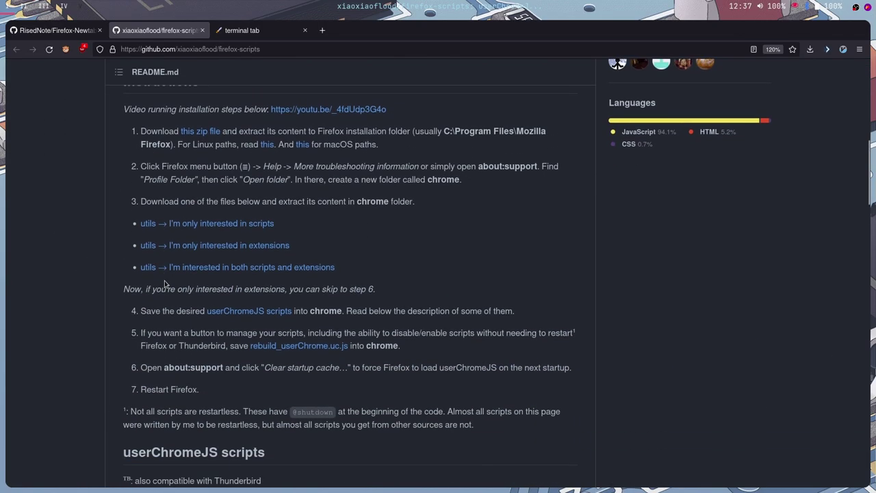
scroll(164, 283, "down", 7)
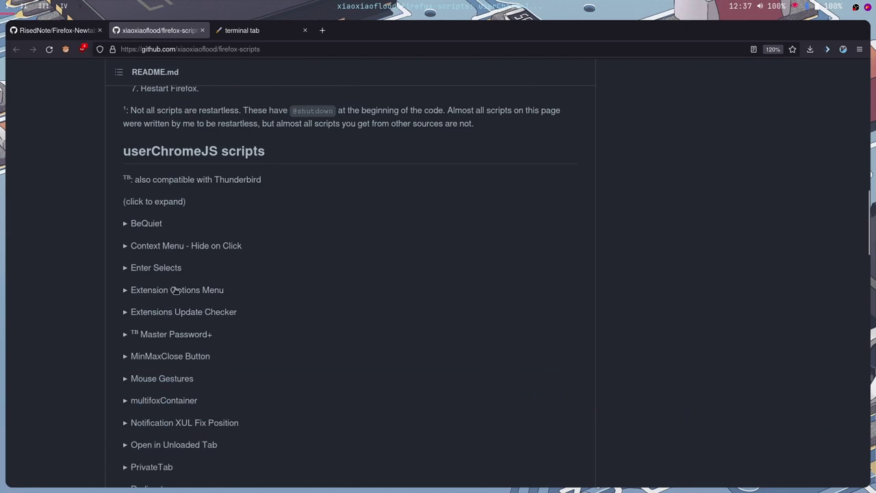
scroll(221, 293, "down", 10)
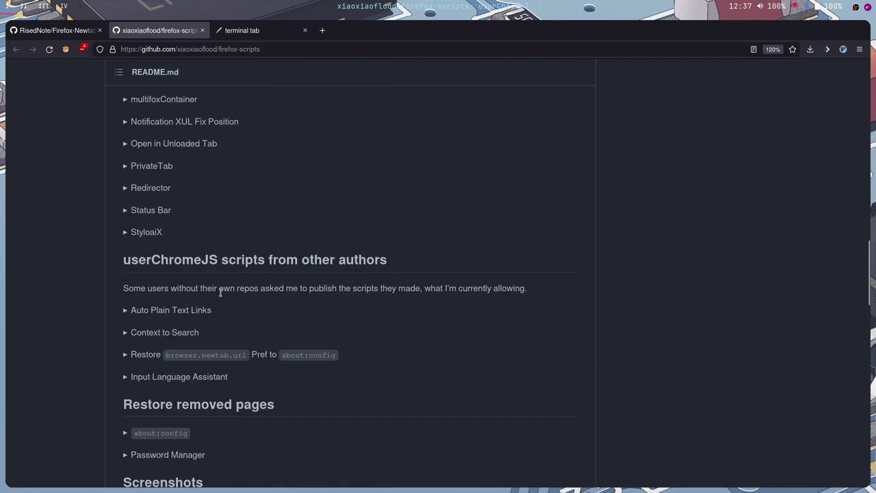
left_click(142, 176)
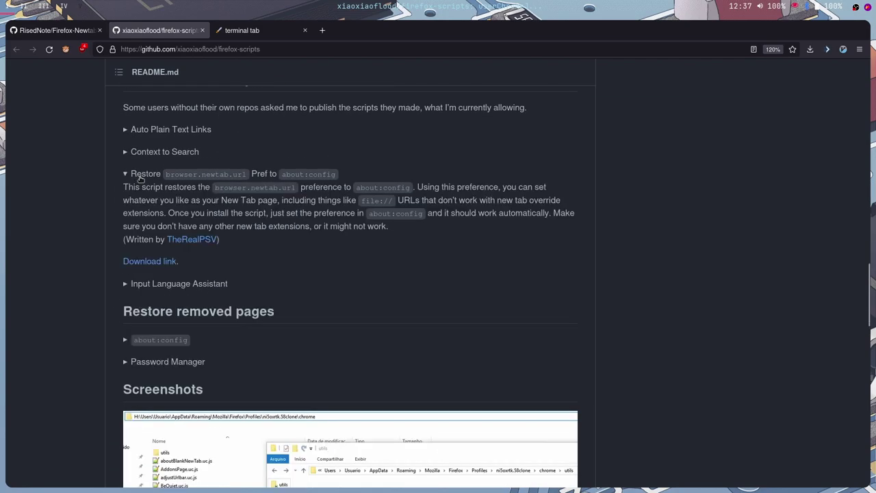
left_click(185, 174)
Step: Re-expand the Restore browser.newtab.url Pref section and read through it
scroll(127, 241, "up", 2)
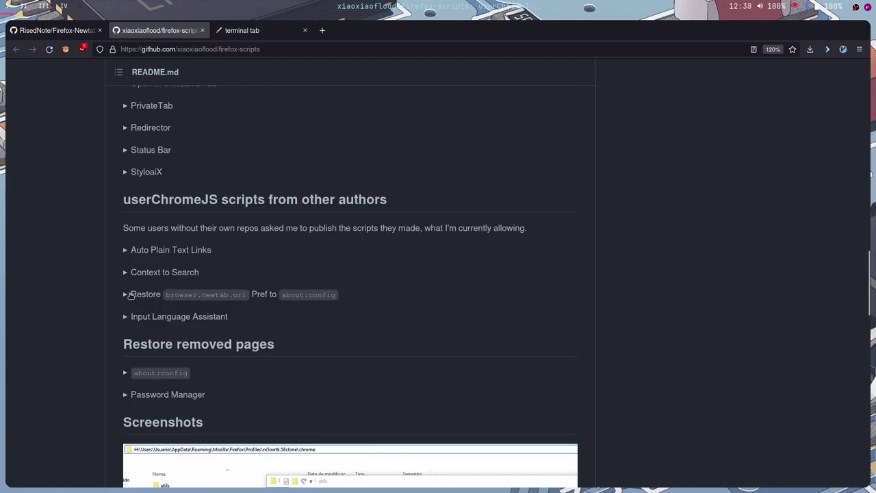
left_click(127, 241)
scroll(186, 303, "down", 3)
scroll(193, 247, "up", 1)
scroll(193, 246, "up", 1)
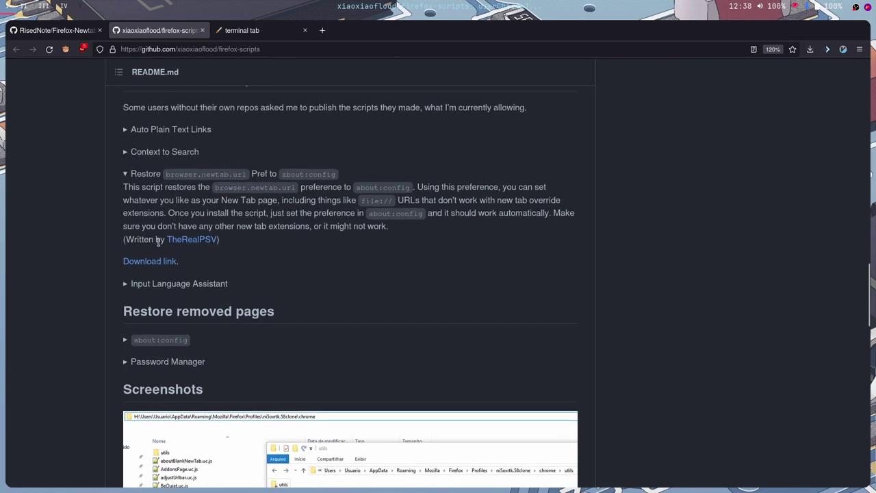
left_click_drag(160, 241, 250, 246)
left_click(258, 249)
scroll(231, 244, "up", 3)
scroll(141, 285, "down", 2)
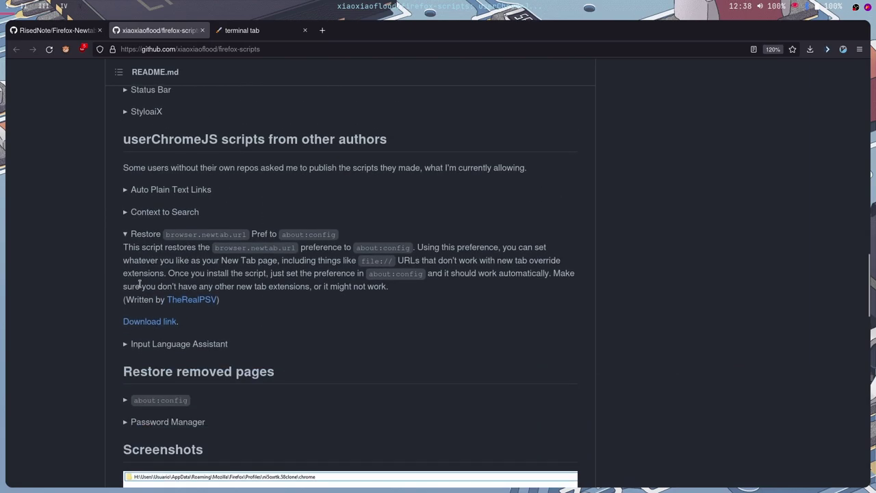
Step: Close the firefox-scripts tab, glance at the terminal new tab page, and return to the Firefox-Newtab README
left_click(202, 30)
scroll(262, 262, "up", 6)
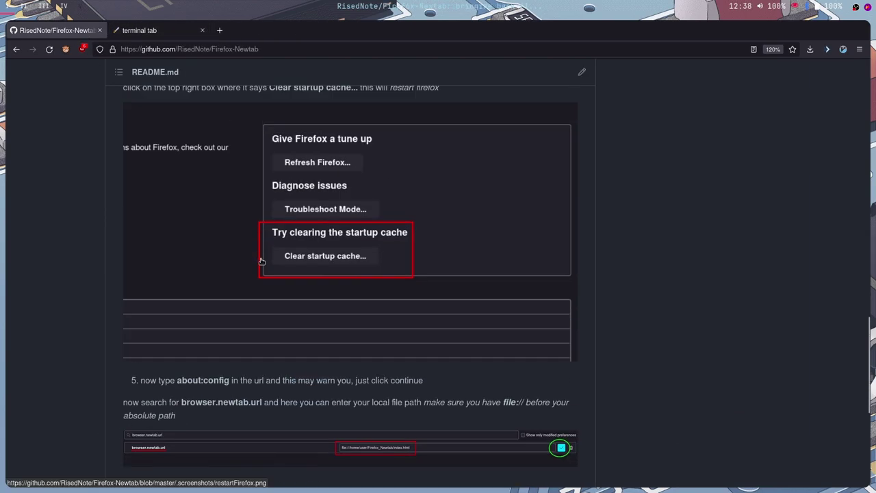
scroll(261, 262, "up", 15)
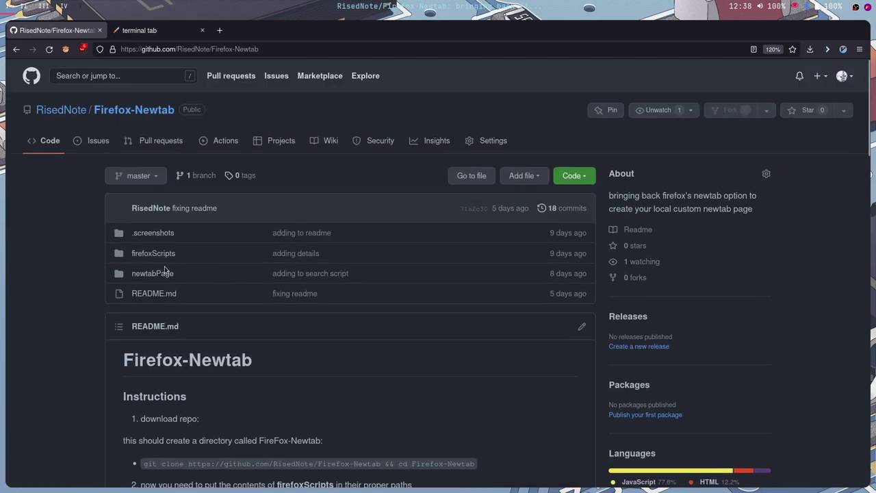
left_click(162, 32)
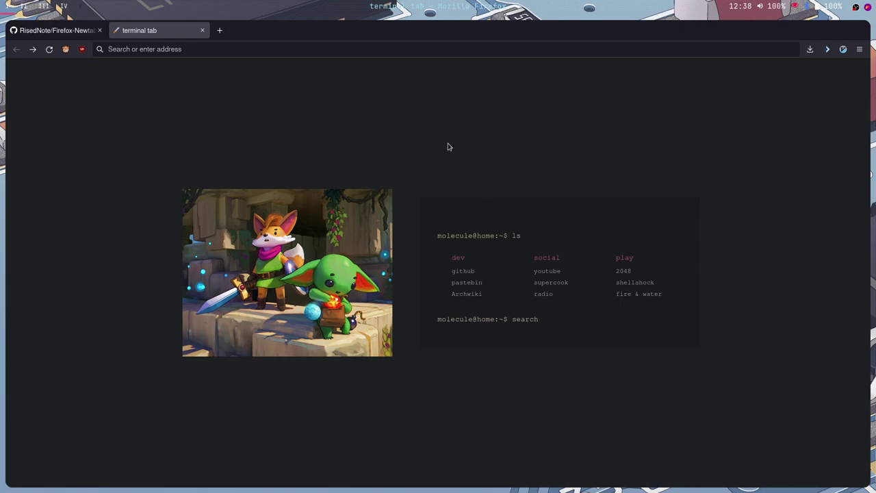
left_click_drag(151, 159, 600, 375)
left_click(600, 376)
left_click(51, 30)
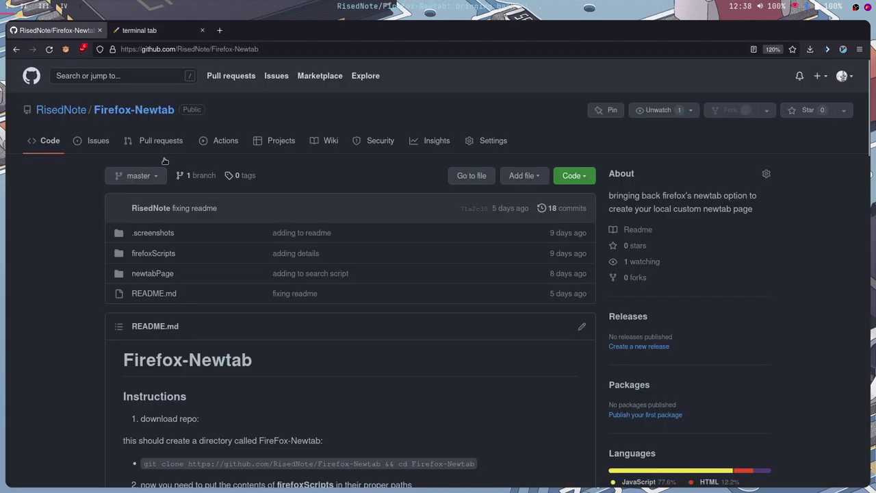
scroll(202, 250, "down", 20)
scroll(203, 250, "down", 3)
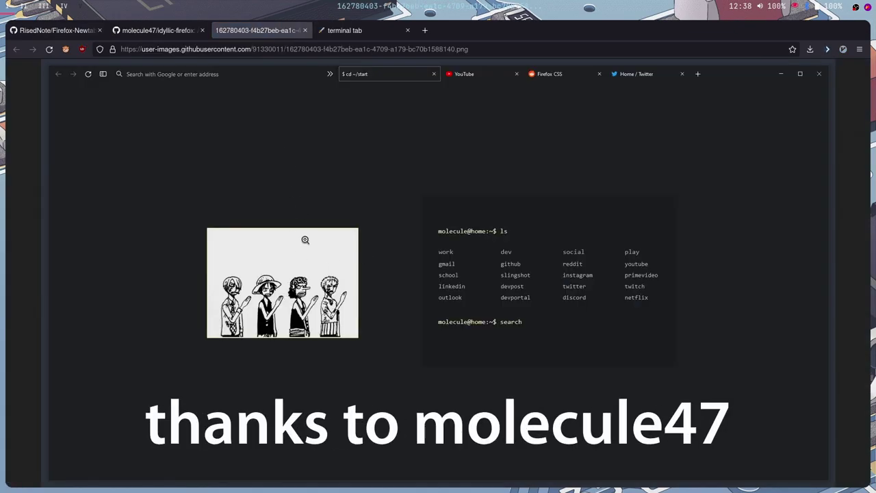
Step: Compare the terminal new tab page with the preview image and run its fir search
key("ctrl+Tab")
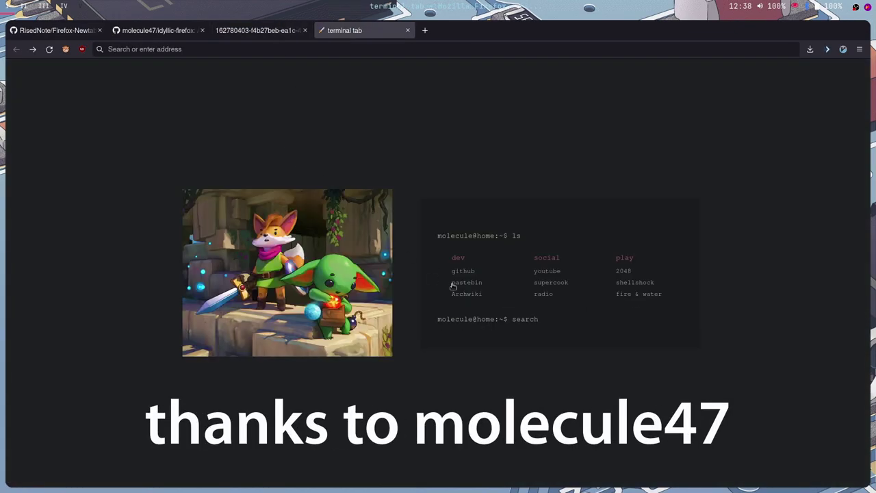
left_click(270, 30)
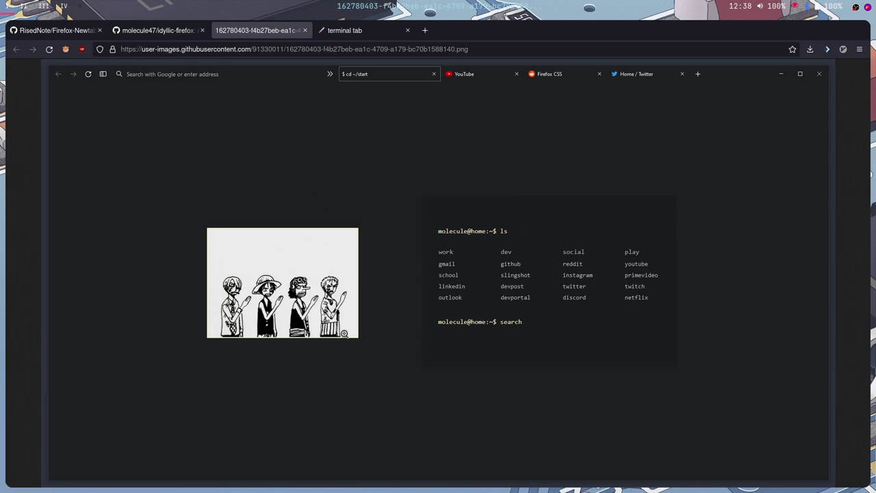
left_click(380, 29)
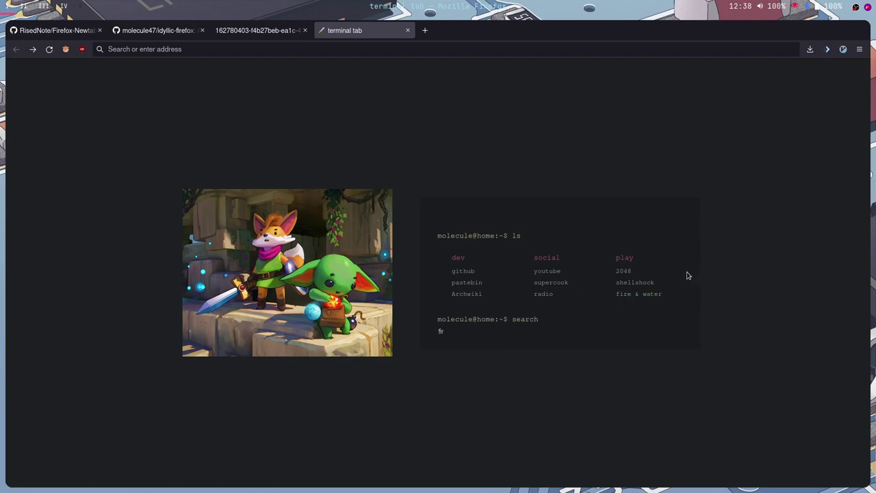
key("Return")
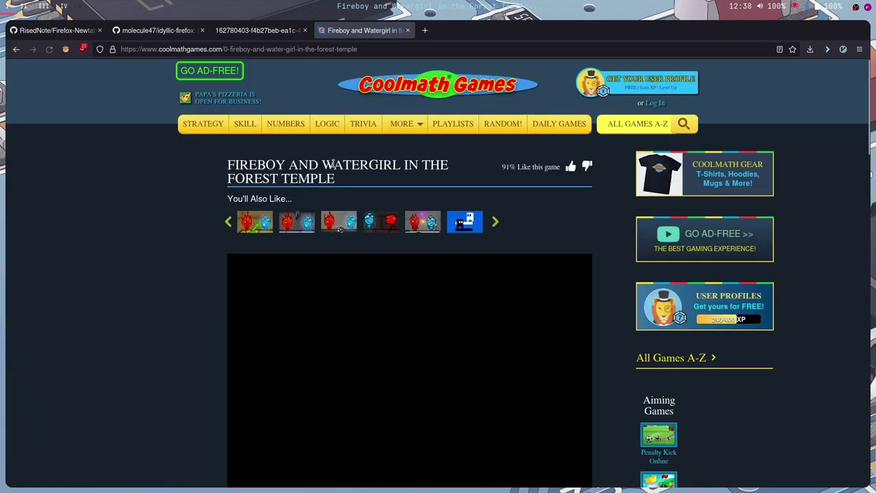
key("alt+Left")
key("ctrl+Page_Up")
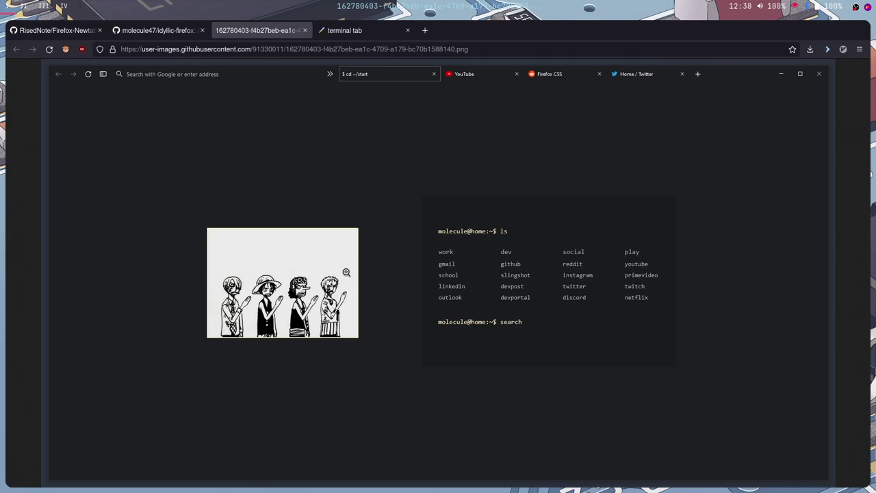
key("ctrl+Page_Down")
Step: Search 'apples' from the terminal page, then close the idyllic-firefox tab
type("apples")
key("Return")
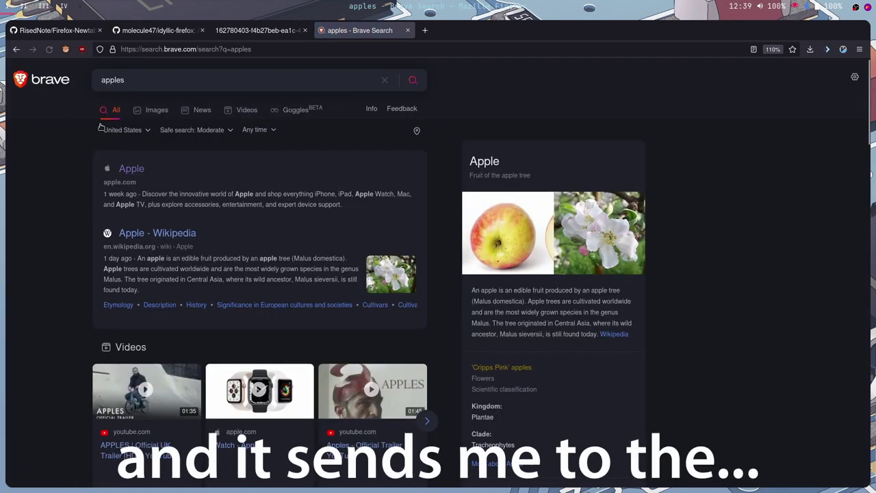
left_click(15, 49)
key("ctrl+Page_Up")
key("ctrl+Page_Up")
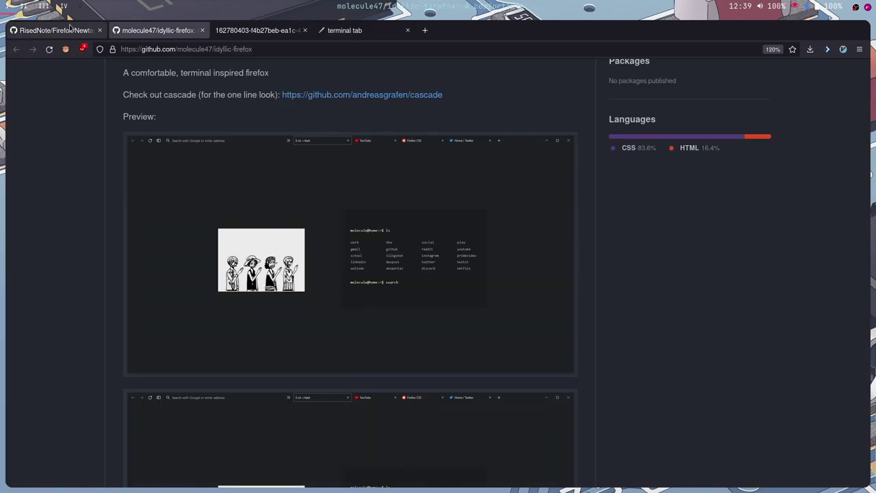
left_click(54, 31)
left_click(202, 31)
Step: Close the remaining extra tab and scroll the Firefox-Newtab repository page
left_click(202, 30)
left_click(202, 30)
scroll(335, 339, "up", 15)
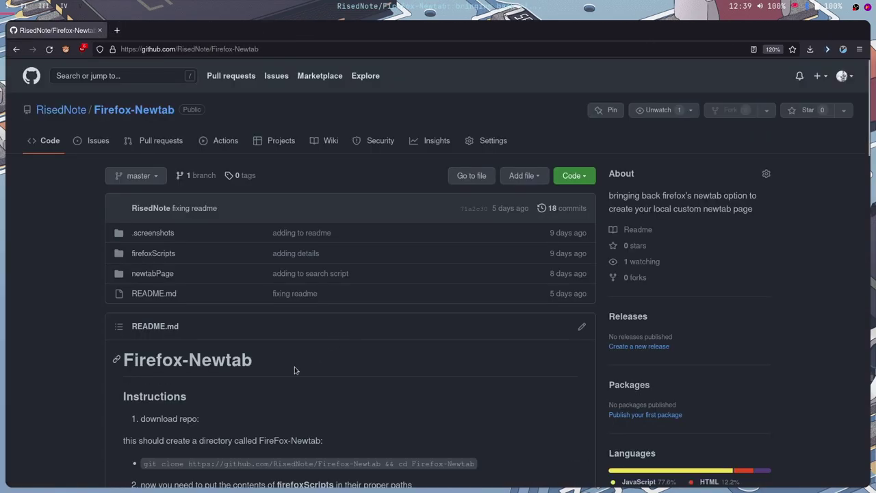
scroll(295, 371, "down", 3)
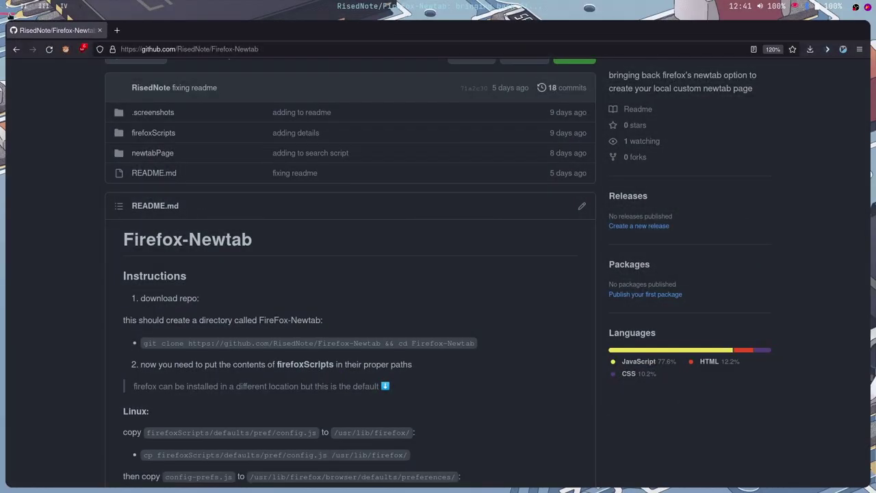
scroll(247, 332, "up", 3)
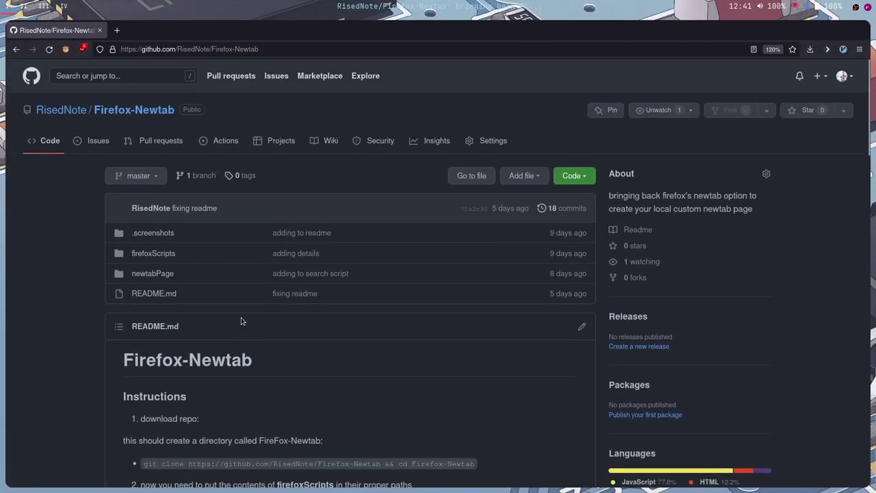
scroll(241, 323, "down", 3)
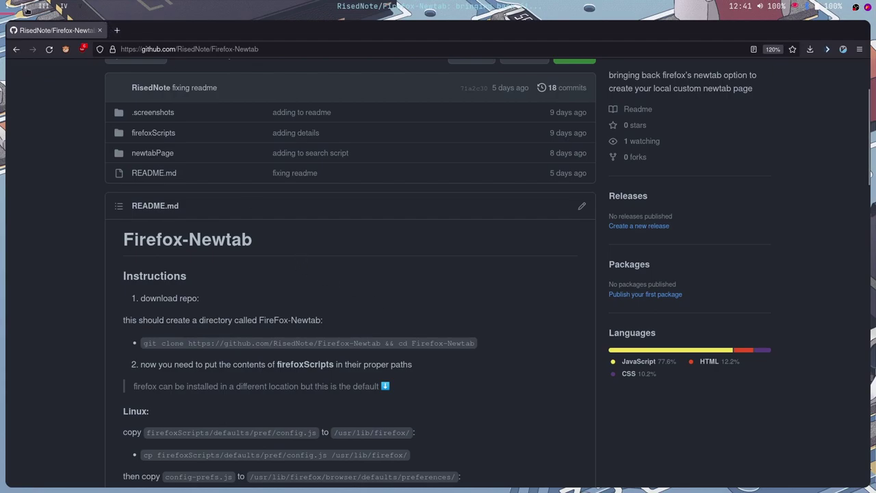
scroll(350, 274, "up", 3)
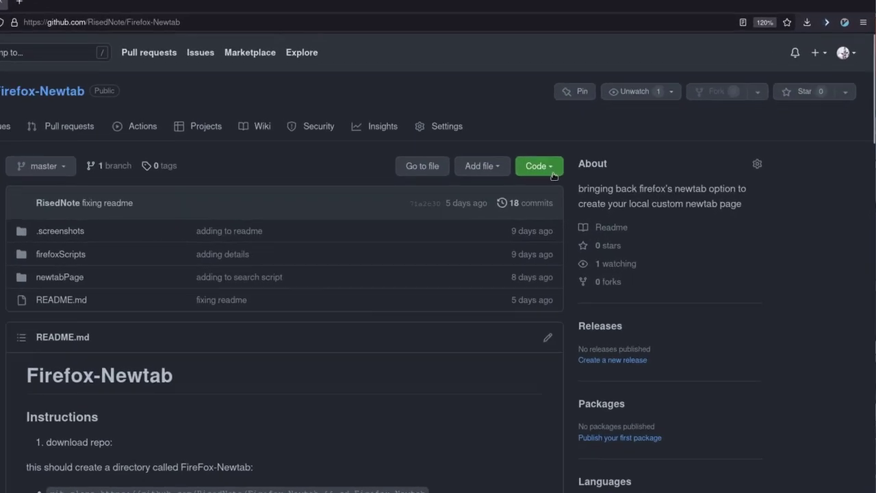
Step: Download Firefox-Newtab-master.zip via Code > Download ZIP and show it in its folder
left_click(572, 174)
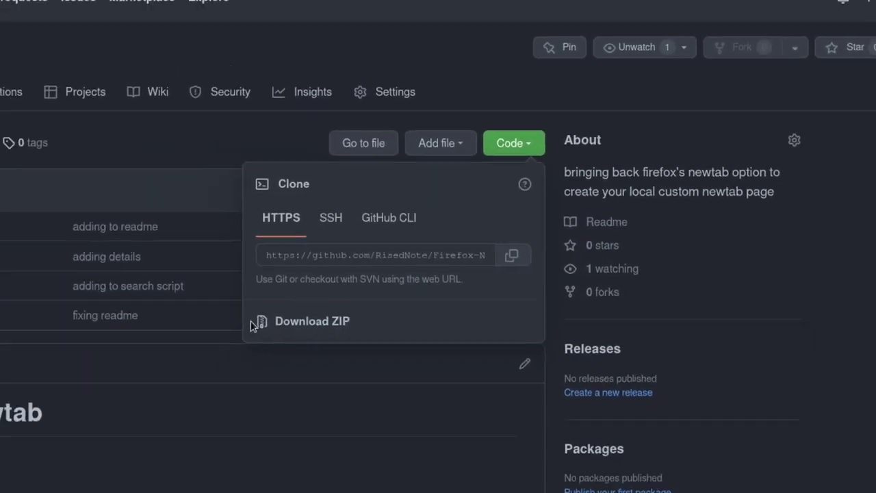
left_click(254, 322)
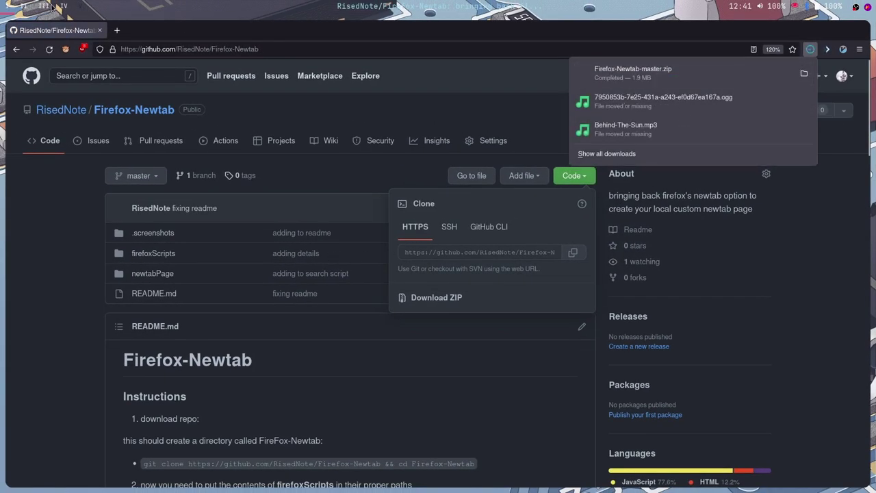
left_click(803, 73)
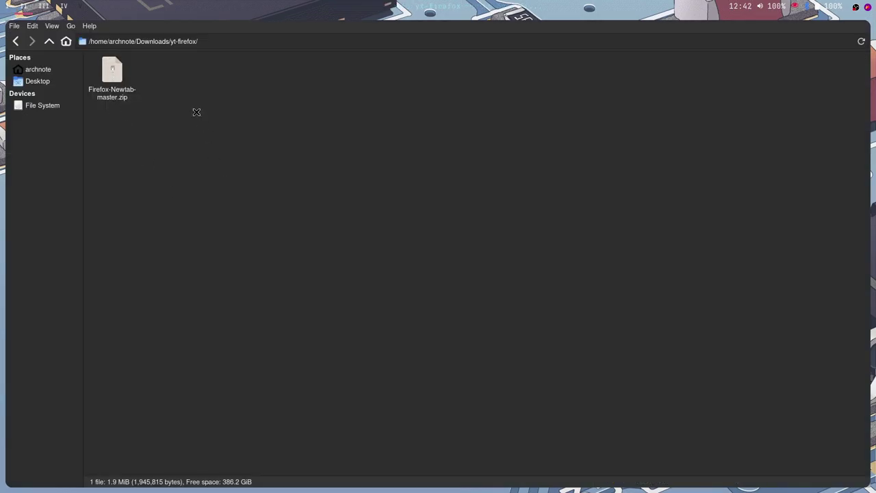
Step: Extract Firefox-Newtab-master.zip here in the yt-firefox downloads folder
left_click_drag(176, 41, 197, 41)
right_click(114, 83)
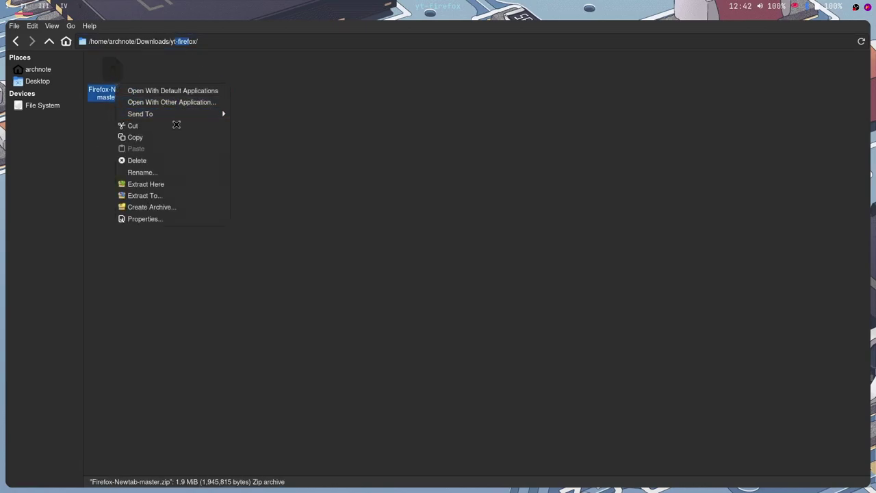
left_click(389, 243)
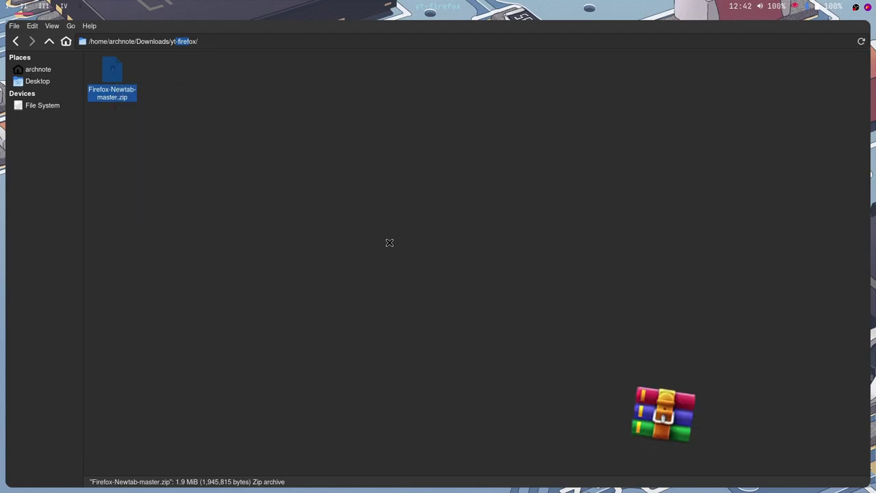
left_click(335, 218)
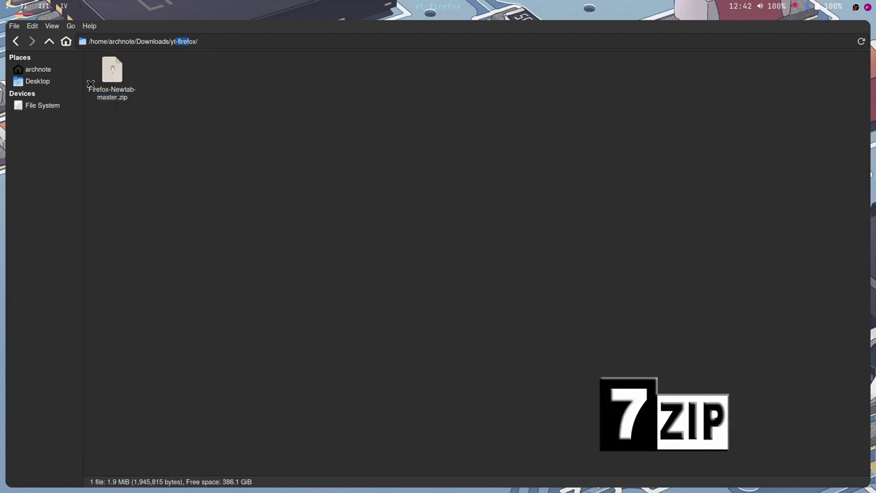
left_click(113, 77)
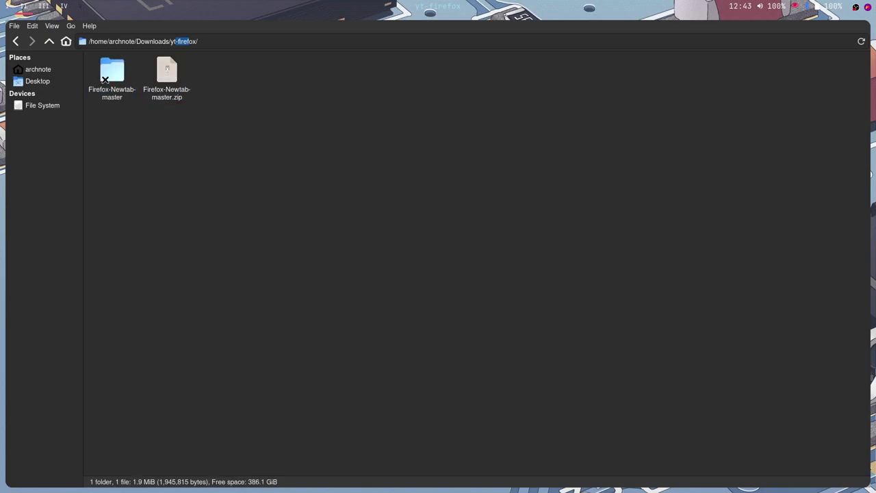
Step: Open Firefox-Newtab-master and its firefoxScripts folder, then return to the browser README
double_click(110, 84)
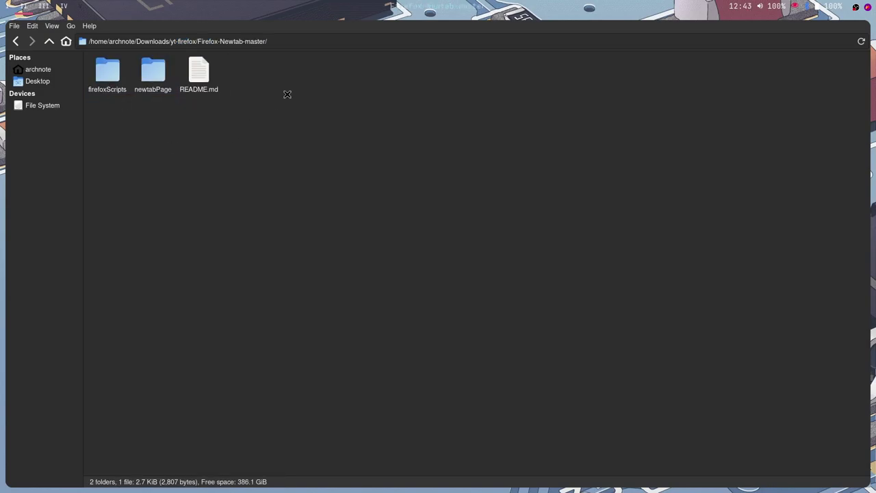
left_click_drag(239, 182, 121, 82)
left_click(160, 147)
double_click(109, 82)
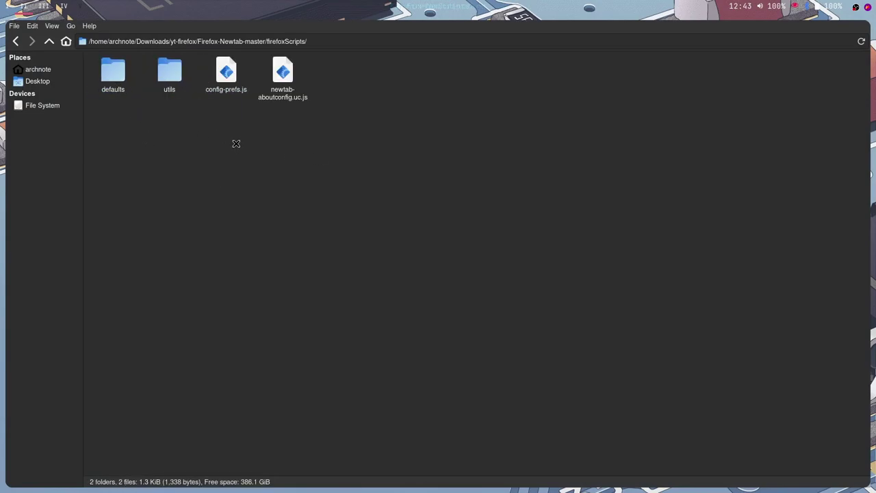
left_click_drag(305, 150, 112, 59)
left_click(224, 178)
key("alt+Tab")
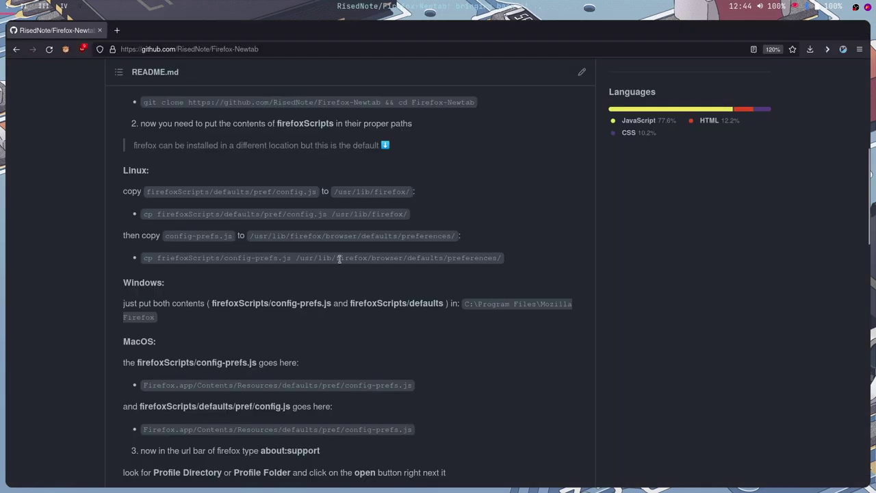
Step: Highlight config.js, its firefoxScripts/defaults/ source and /usr/lib/firefox/ destination, then bring up both Thunar windows
double_click(291, 192)
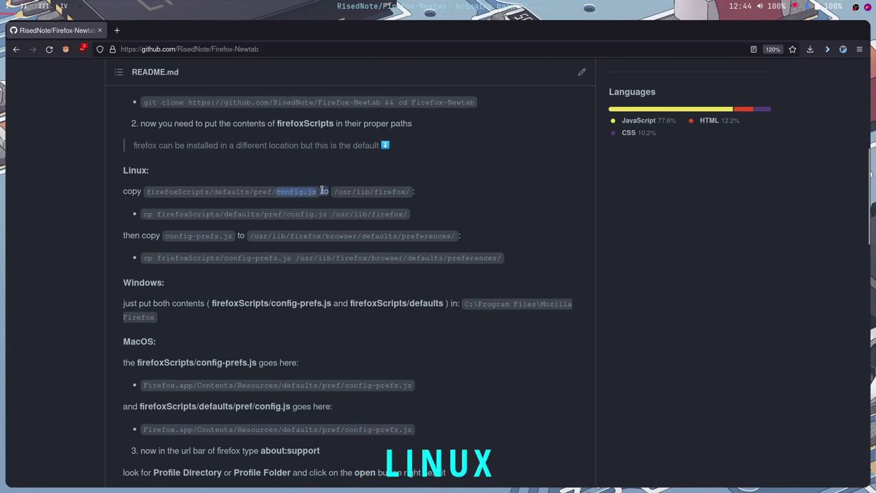
left_click_drag(147, 193, 251, 192)
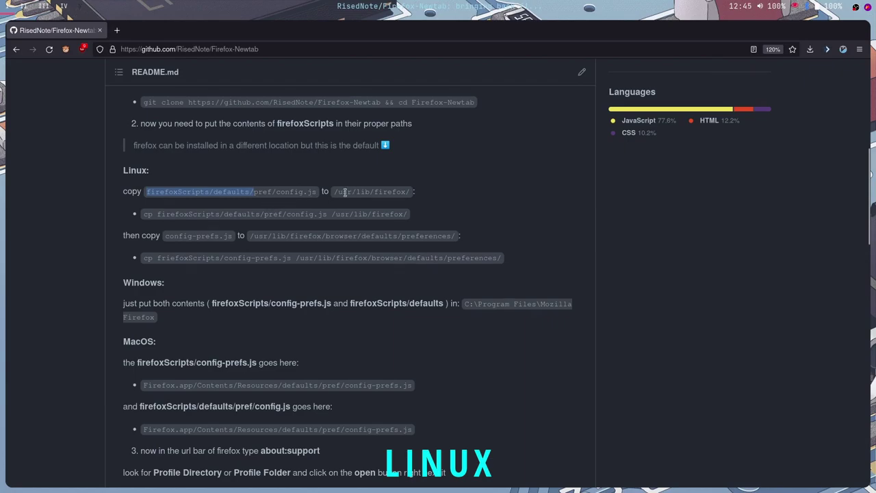
left_click_drag(334, 192, 401, 193)
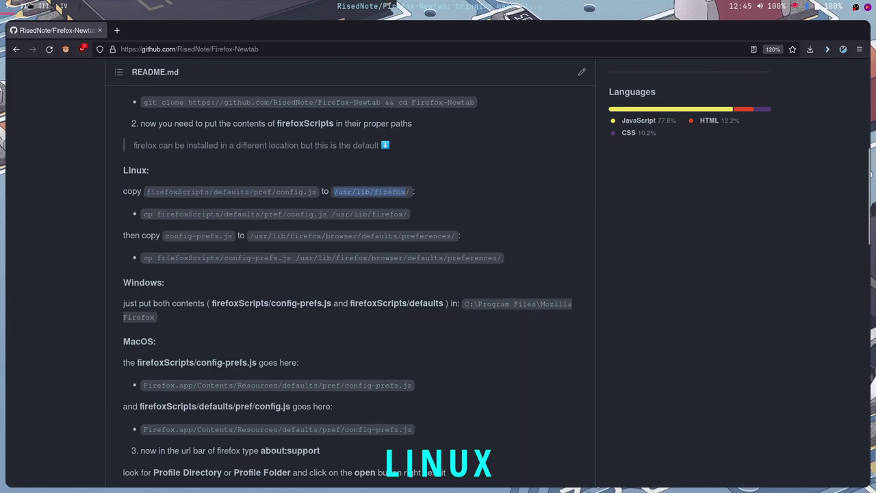
key("super+2")
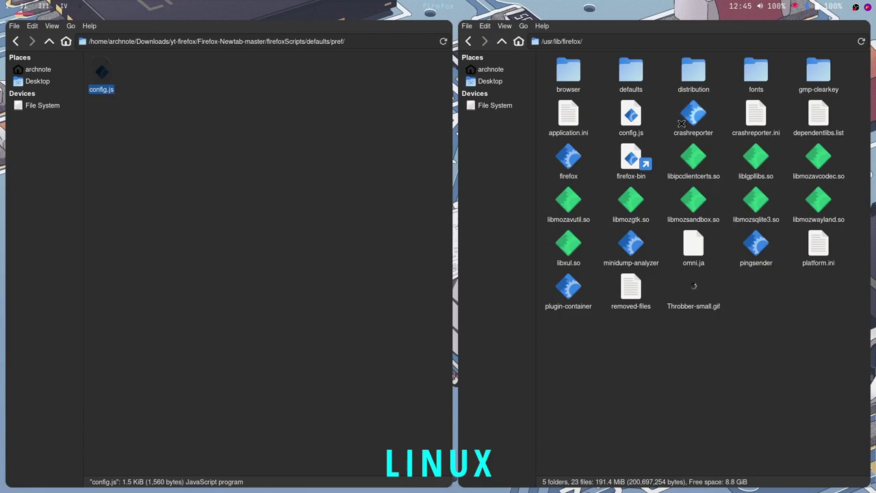
Step: Check config.js in /usr/lib/firefox and highlight the browser/defaults/preferences destination in the README
left_click(631, 115)
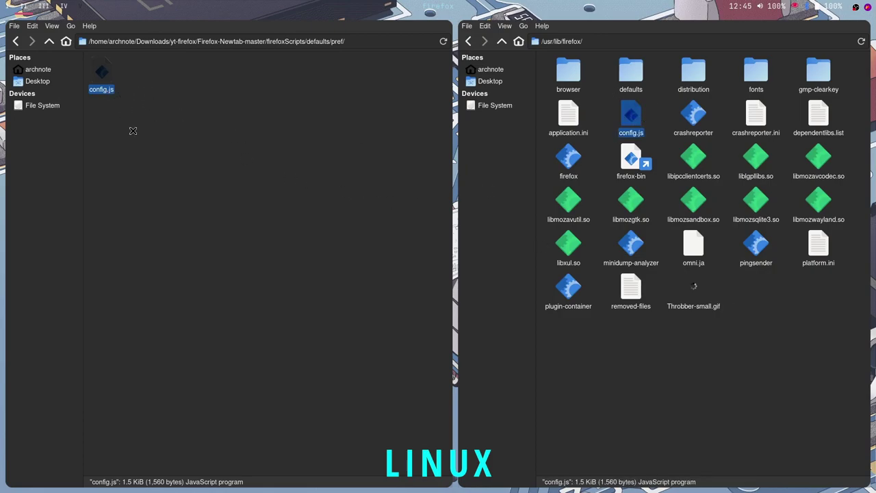
left_click(7, 5)
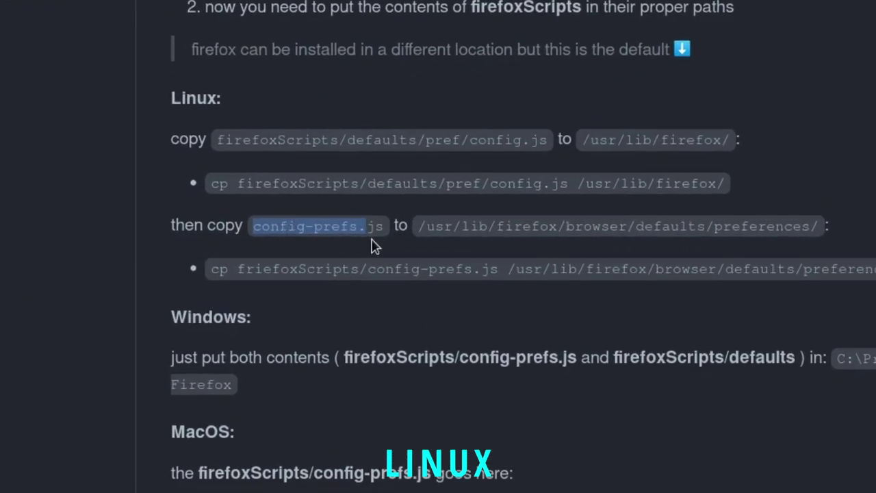
left_click_drag(420, 226, 822, 227)
left_click(821, 226)
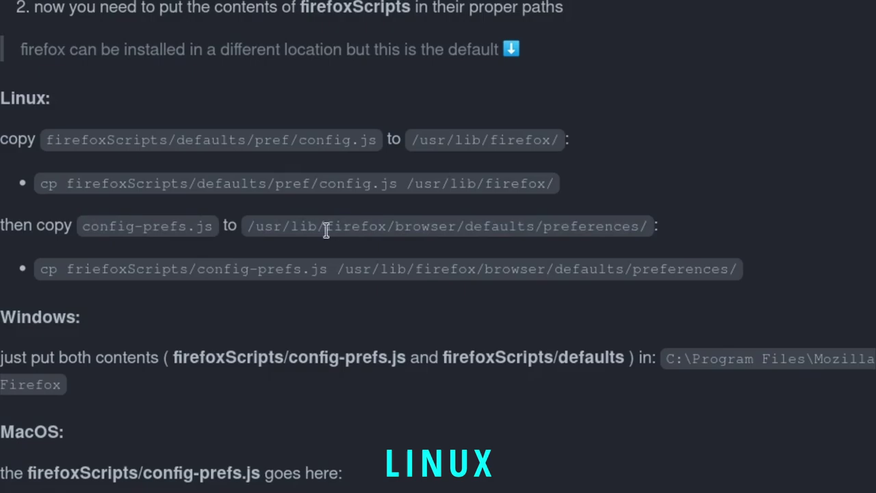
double_click(414, 227)
double_click(514, 227)
double_click(594, 226)
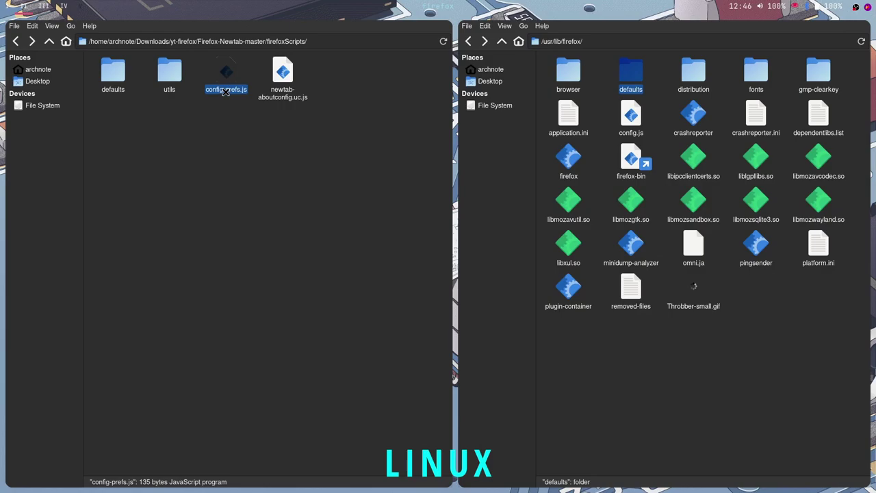
Step: Drag config-prefs.js into the preferences folder and select the copy beside vendor.js
mouse_move(226, 91)
left_mouse_down()
mouse_move(504, 100)
mouse_move(561, 46)
mouse_move(563, 71)
mouse_move(642, 62)
mouse_move(637, 76)
mouse_move(560, 80)
mouse_move(630, 117)
mouse_move(482, 120)
mouse_move(655, 97)
mouse_move(253, 107)
left_mouse_up()
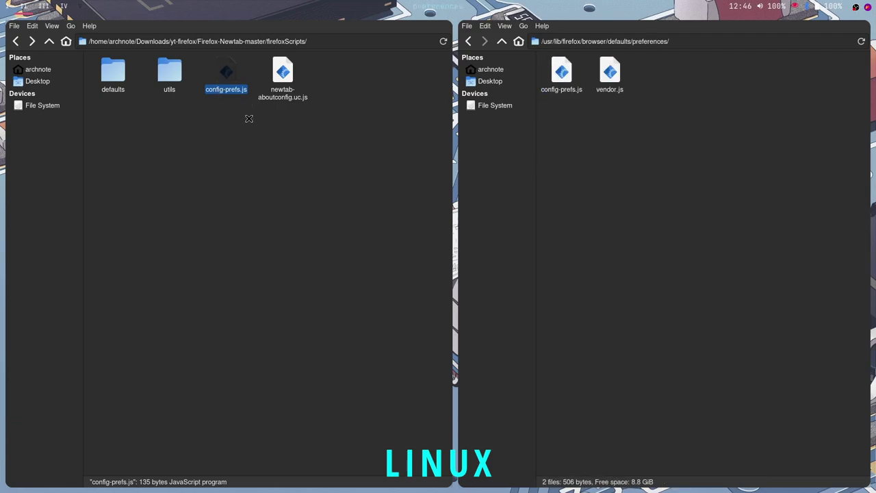
left_click(562, 74)
left_click(192, 174)
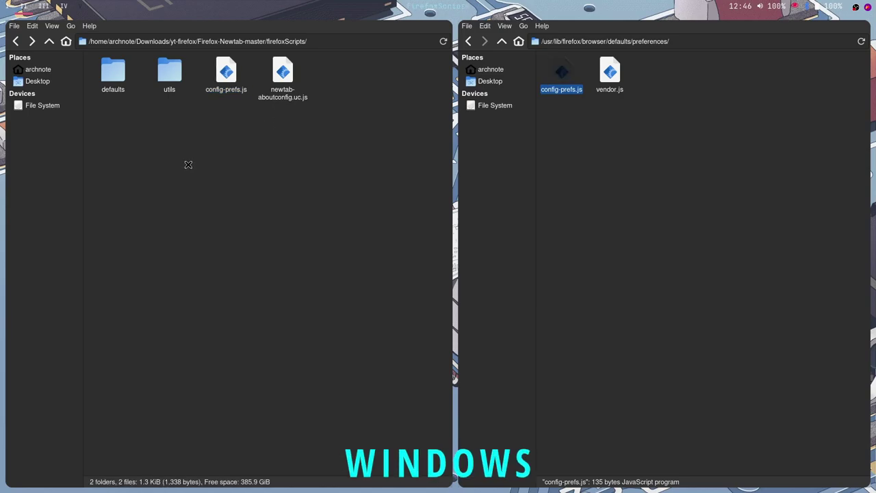
Step: Select the defaults folder and config-prefs.js in Thunar, then highlight firefoxScripts in the README's MacOS step
left_click(224, 85)
left_click(107, 89)
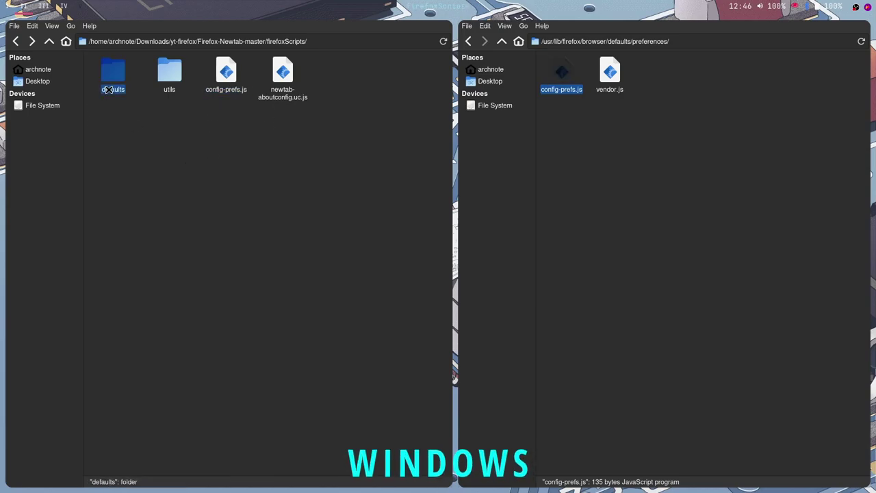
left_click(229, 87, "ctrl")
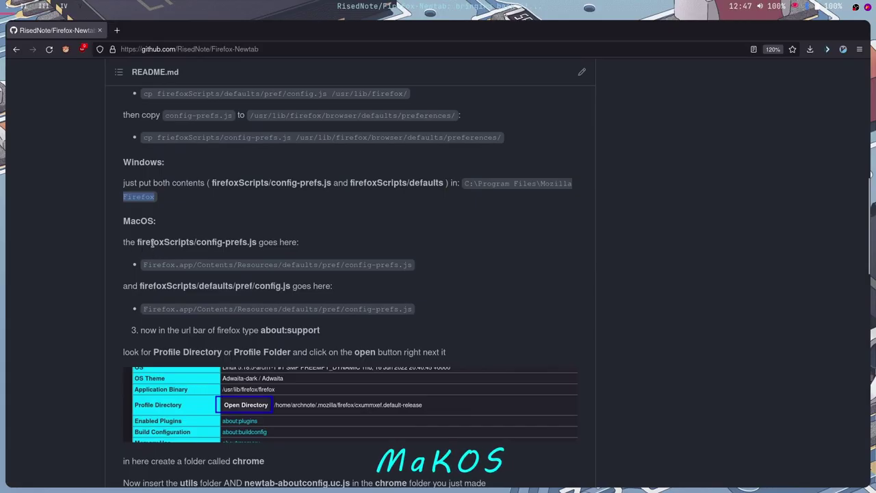
double_click(151, 243)
Step: Highlight the MacOS Contents/Resources/defaults/pref destination for config-prefs.js
left_click(246, 241)
left_click_drag(210, 243, 246, 244)
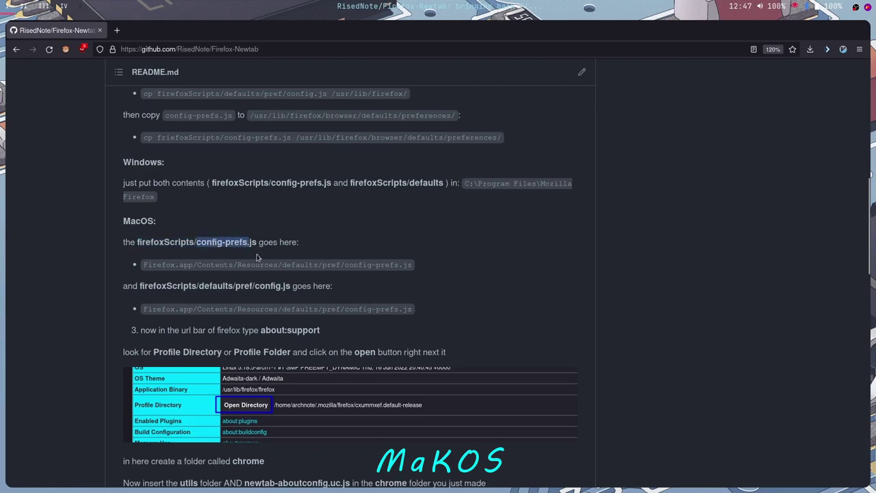
double_click(154, 265)
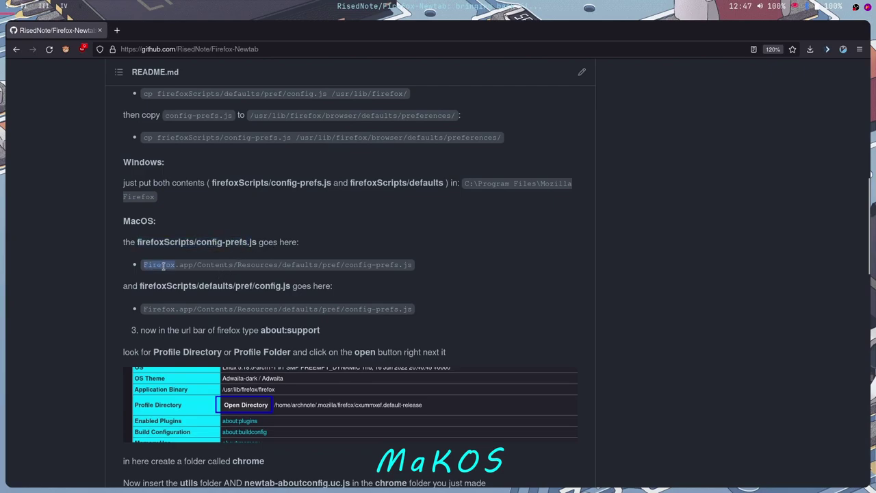
left_click_drag(197, 265, 275, 265)
double_click(306, 265)
double_click(329, 266)
left_click_drag(354, 266, 430, 270)
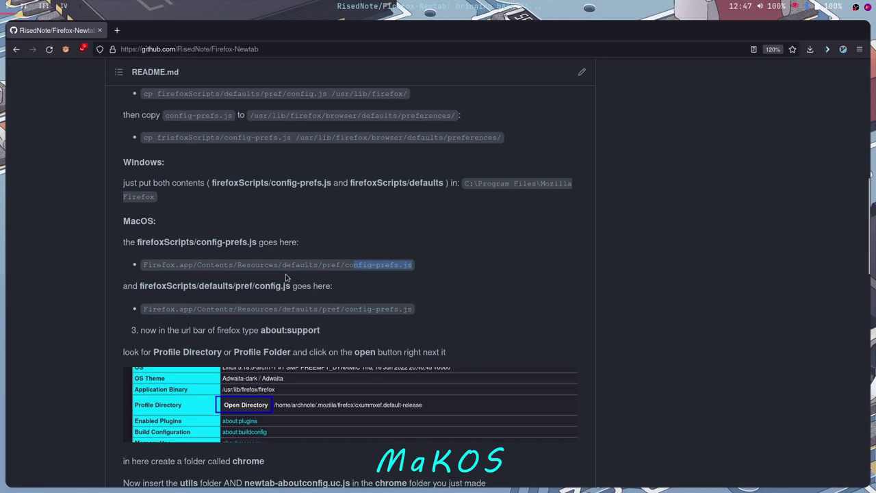
Step: Highlight config.js and its second MacOS destination path
left_click_drag(164, 286, 284, 288)
left_click_drag(158, 304, 353, 308)
left_click(294, 310)
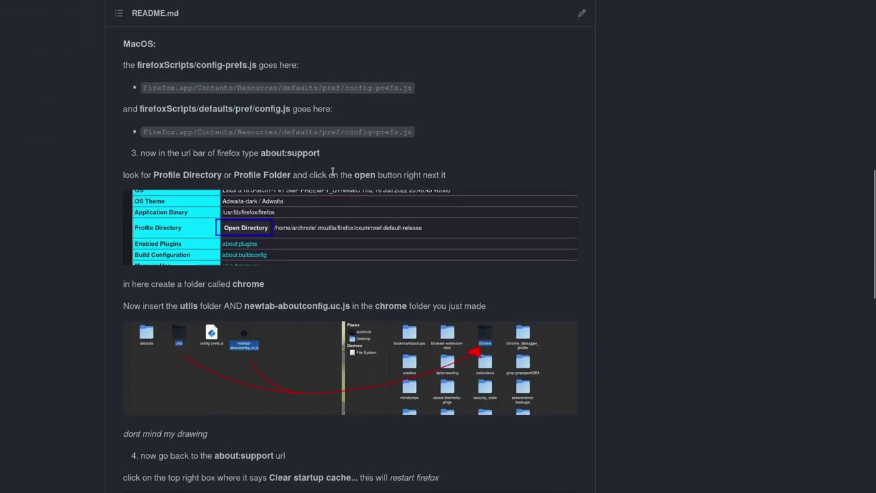
scroll(404, 204, "up", 2)
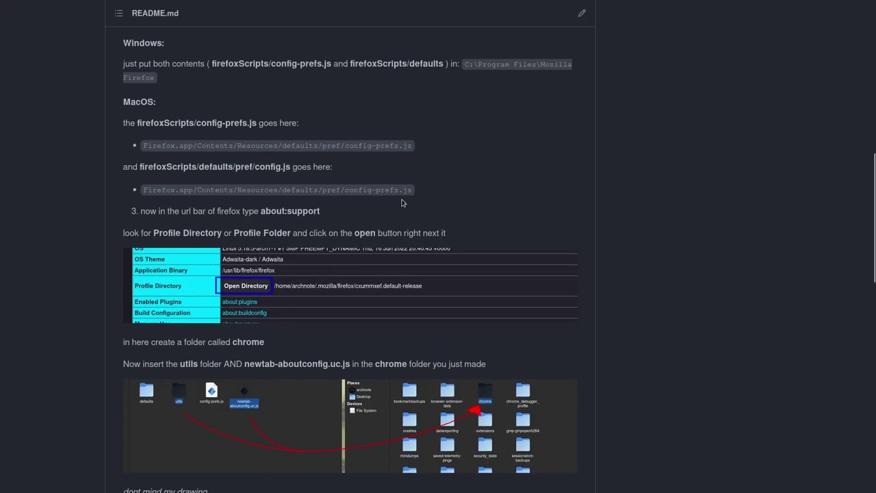
Step: Highlight the MacOS instructions and the about:support reference in step 3
left_click_drag(404, 204, 195, 74)
left_click(199, 117)
left_click_drag(260, 212, 333, 215)
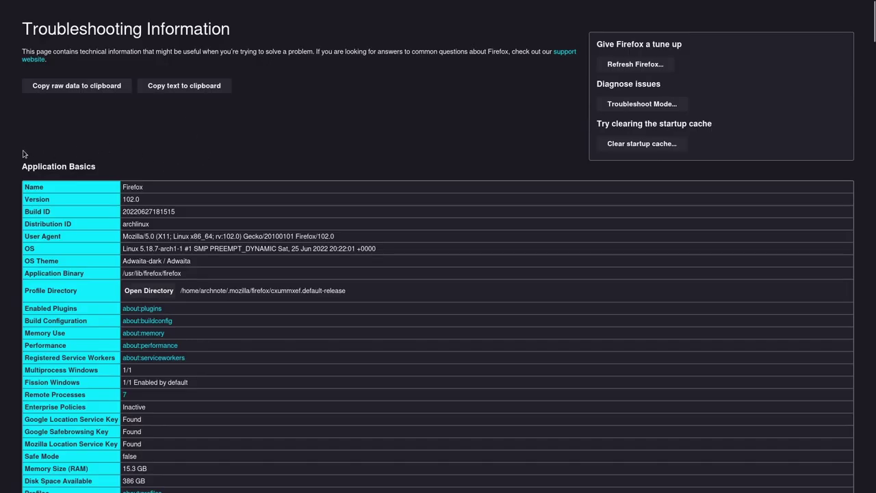
Step: On Troubleshooting Information, highlight the Application Basics table and the Profile Directory row
left_click_drag(23, 153, 123, 489)
left_click(442, 283)
left_click_drag(29, 290, 78, 293)
left_click(63, 291)
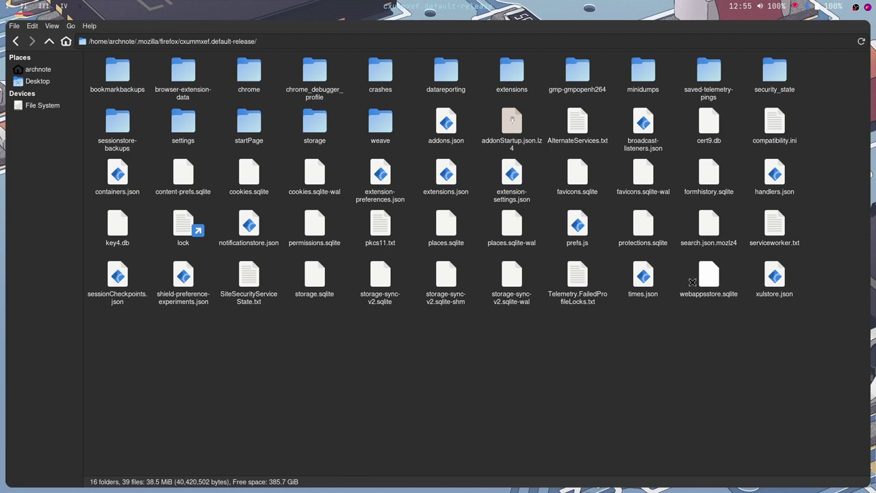
Step: Drag utils and newtab-aboutconfig.uc.js from firefoxScripts into the profile's chrome folder and check them there
left_click(249, 74)
left_click(580, 86)
double_click(581, 82)
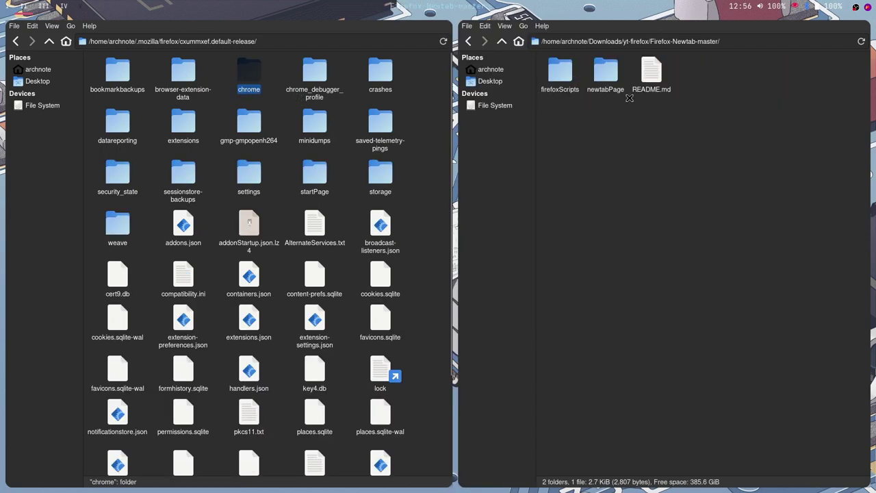
double_click(620, 77)
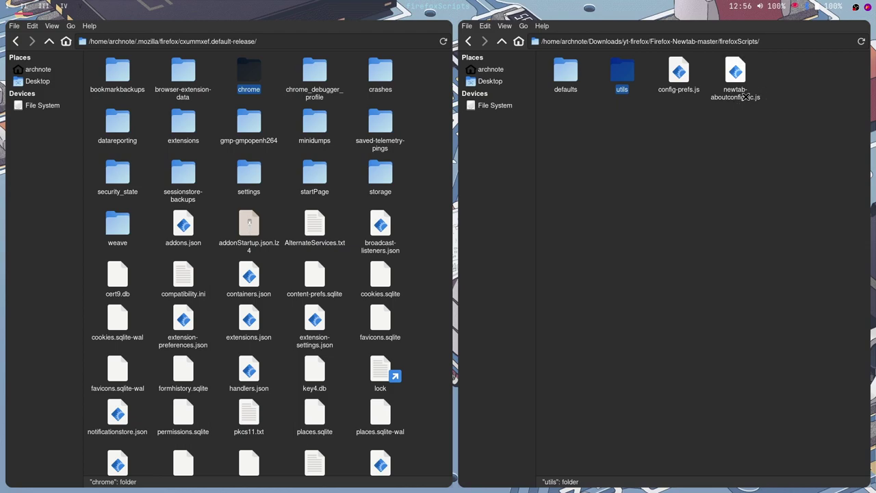
left_click(731, 80, "ctrl")
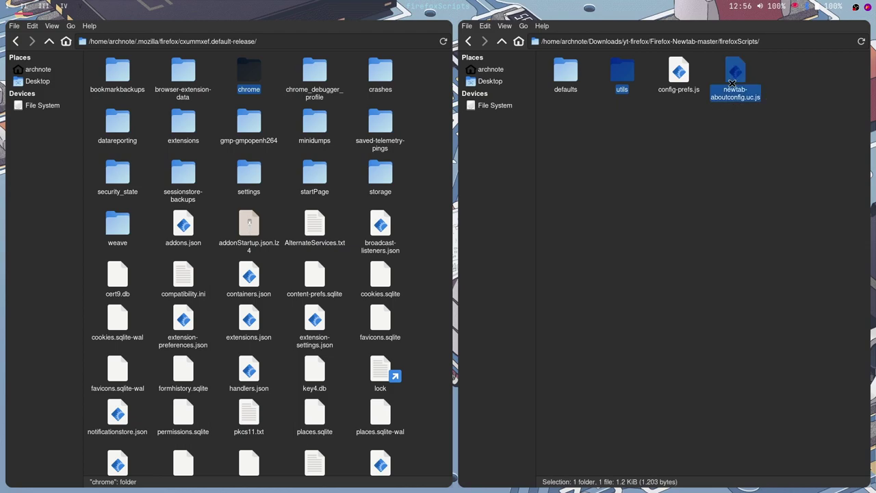
left_click_drag(731, 81, 256, 91)
double_click(248, 79)
left_click(111, 93)
left_click(227, 79)
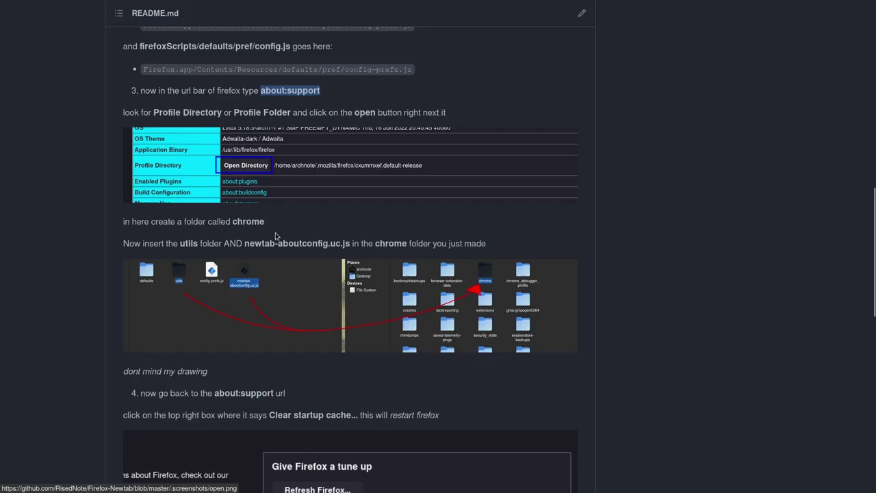
Step: Switch to the Troubleshooting Information tab, then open a new tab to see the terminal start page
scroll(178, 164, "down", 5)
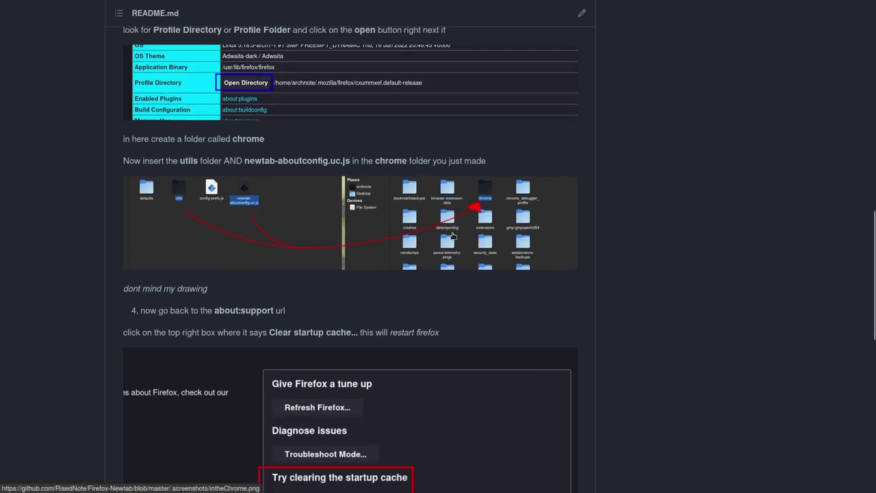
key("ctrl+Tab")
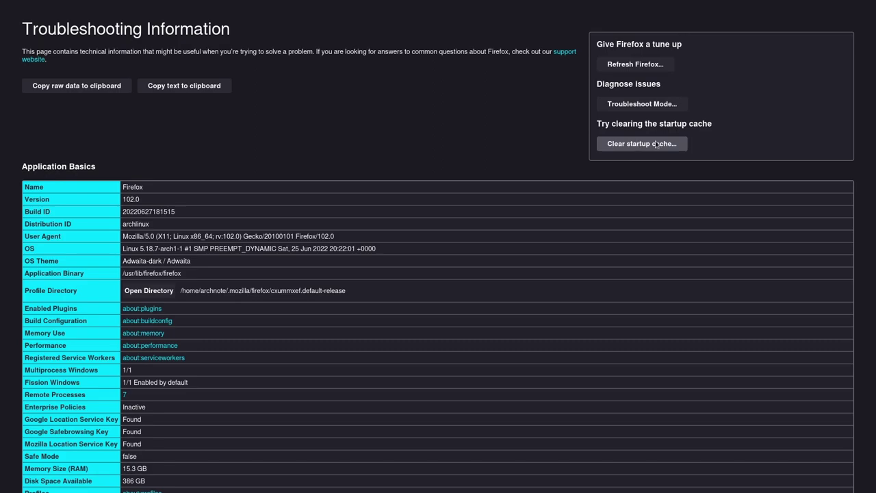
key("ctrl+t")
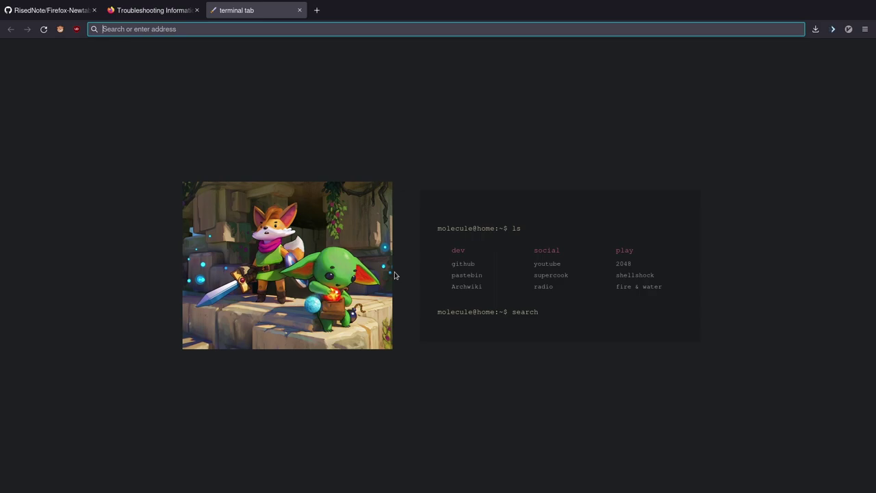
Step: Inspect the browser.newtab.url value MystartPage/index.html in about:config, then open a new tab
type("ab.url")
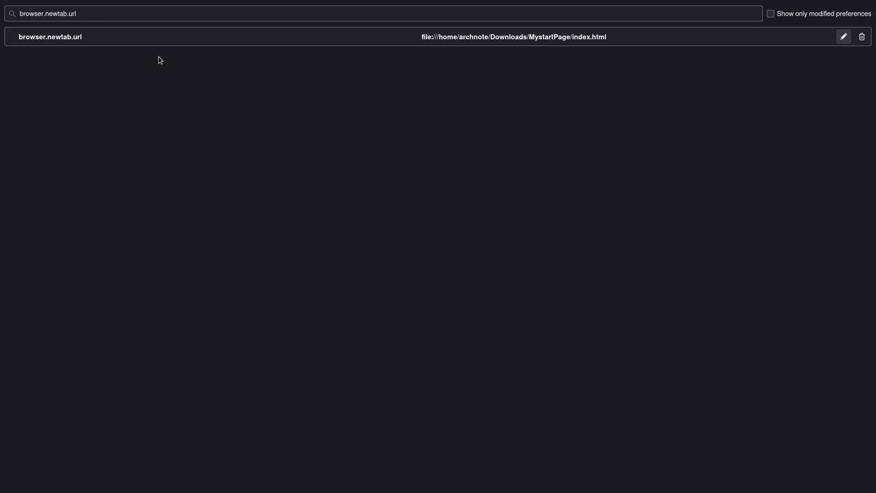
double_click(205, 37)
key("Home")
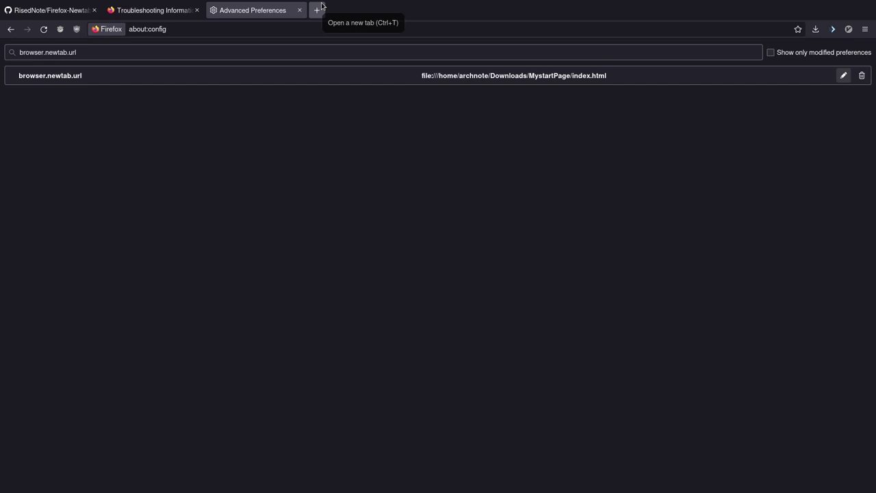
left_click(322, 6)
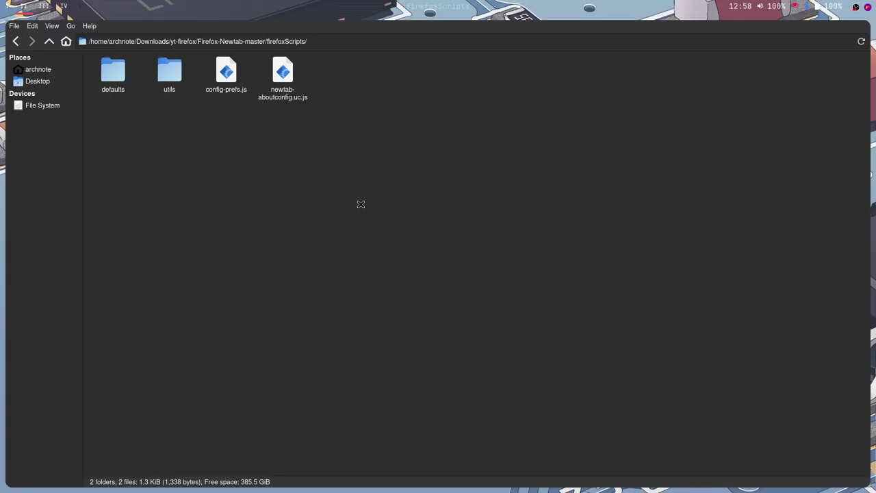
Step: Open the newtabPage folder in Thunar and select its six start-page files
left_click_drag(358, 203, 226, 168)
left_click(15, 42)
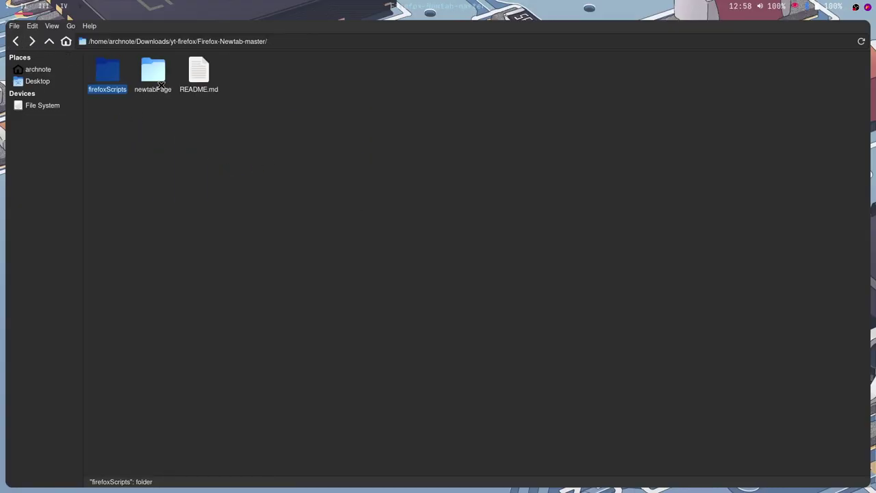
double_click(161, 84)
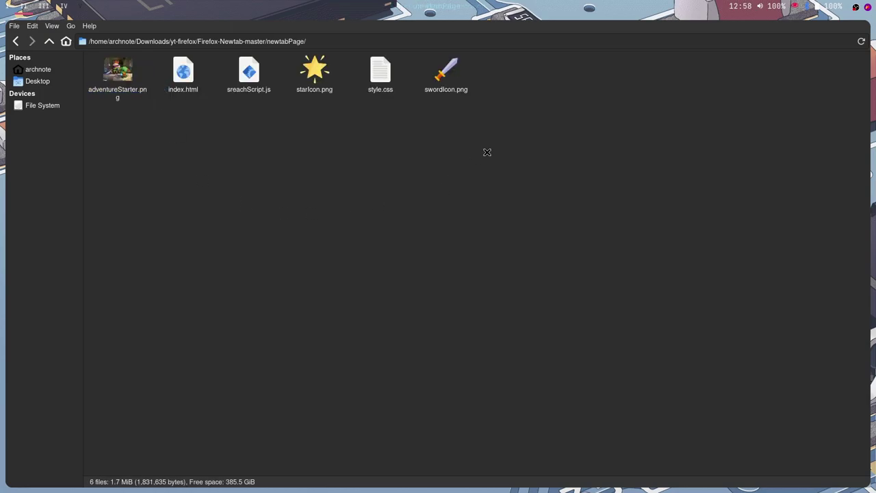
key("ctrl+a")
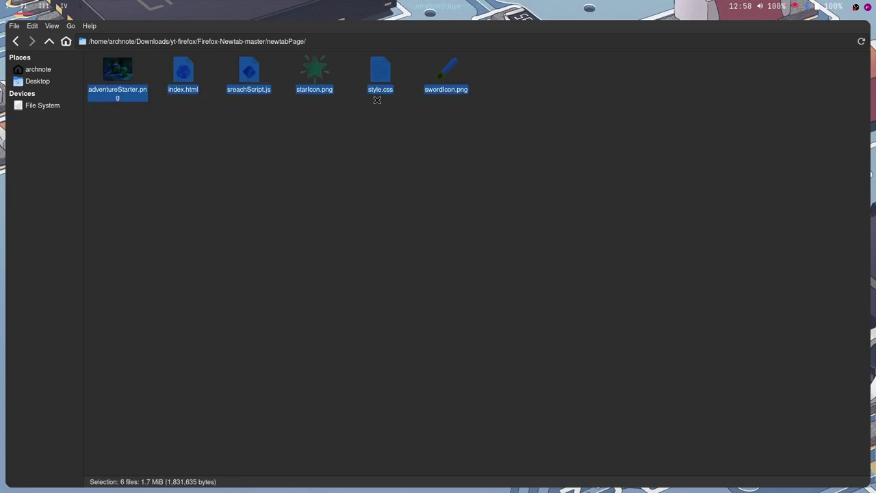
left_click(513, 197)
left_click_drag(531, 221, 137, 88)
Step: Return to Firefox and view the terminal start page in full screen
key("super+1")
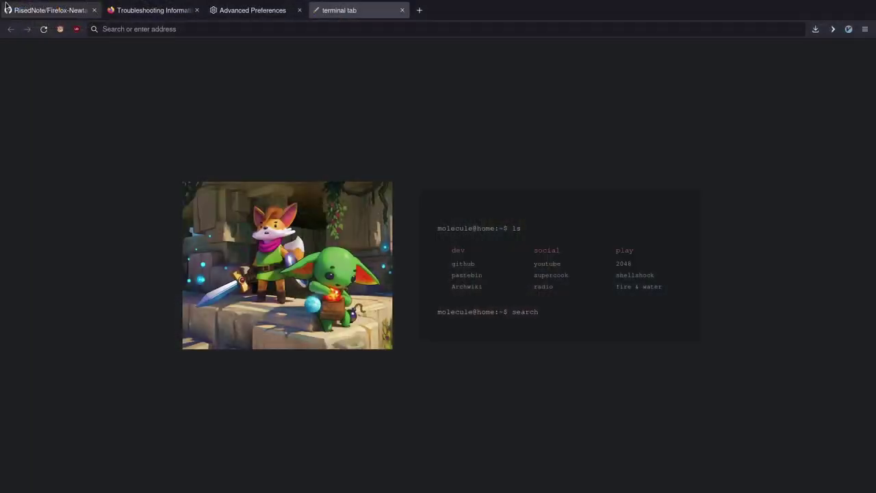
key("F11")
key("ctrl+a")
left_click(337, 235)
Step: Follow the README's idyllic-firefox credit link and open that repository's startpage folder
mouse_move(136, 5)
left_click(69, 10)
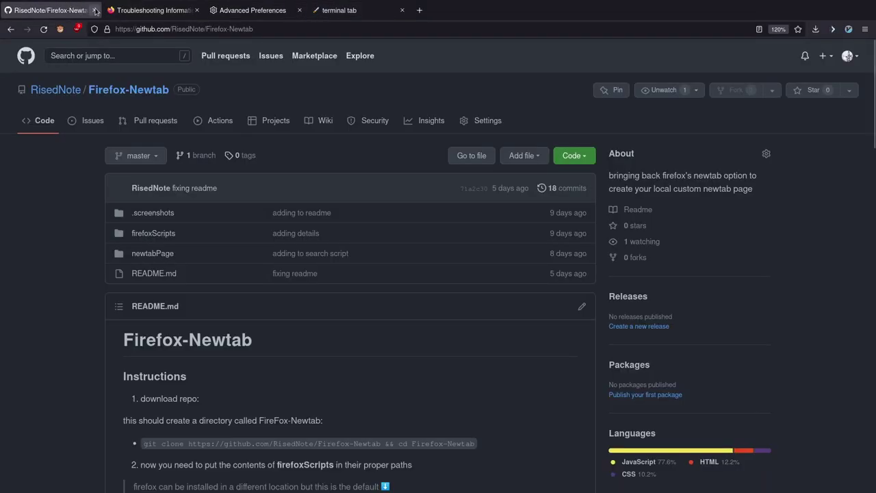
scroll(266, 262, "down", 15)
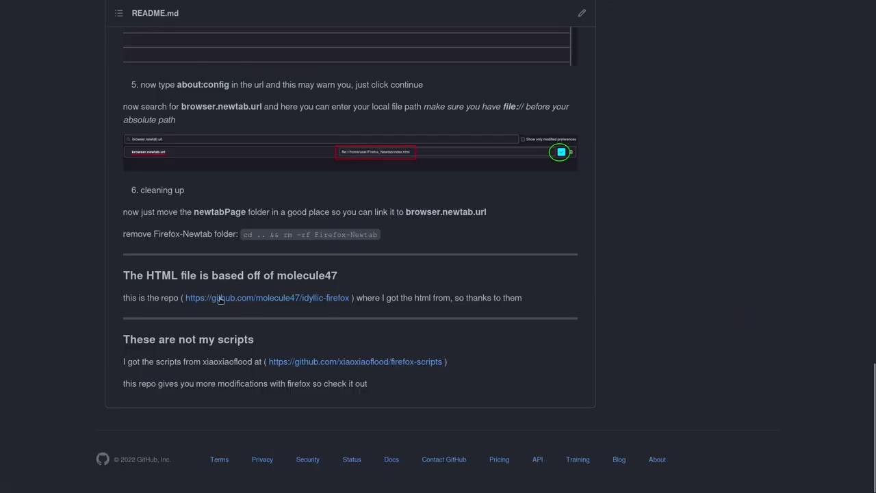
left_click(267, 298)
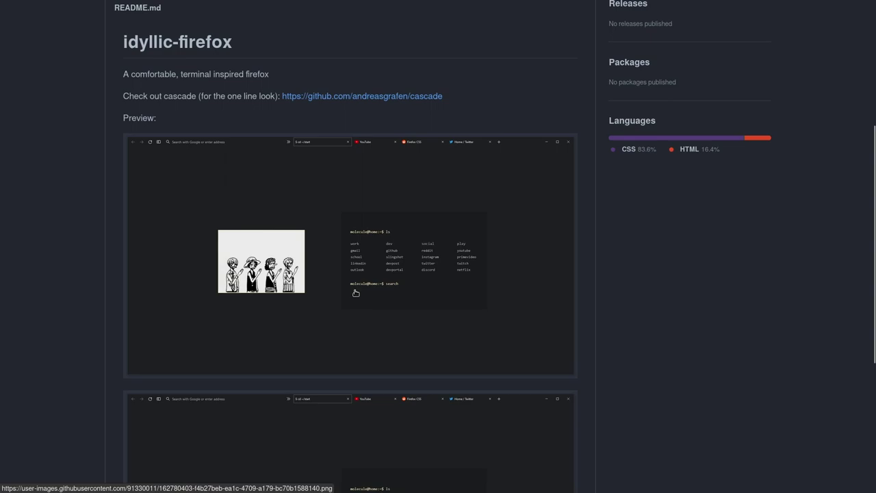
scroll(308, 262, "up", 3)
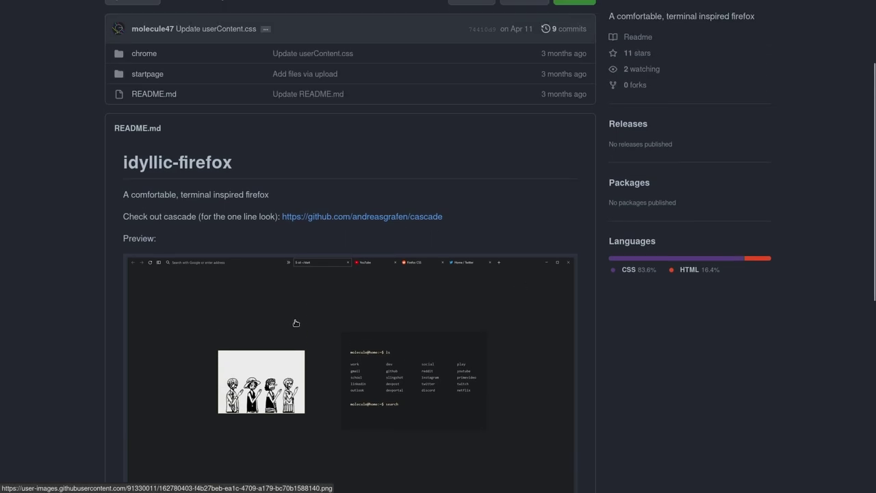
scroll(295, 323, "up", 3)
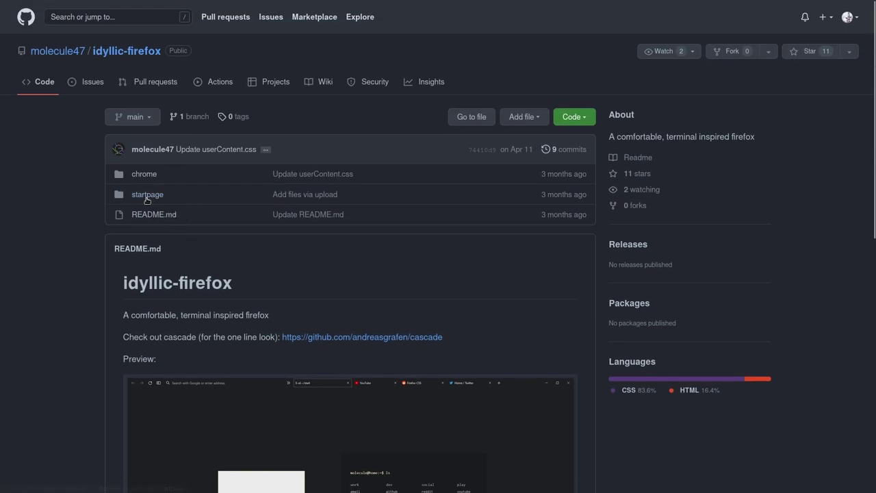
left_click(147, 196)
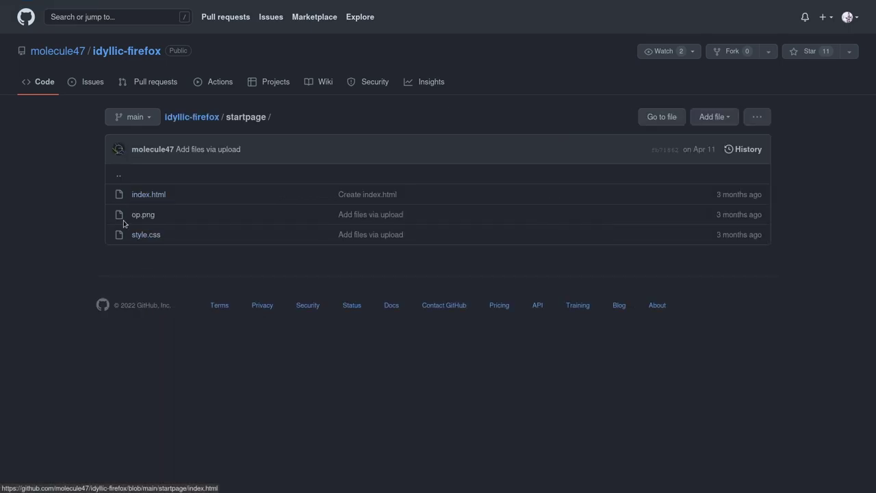
Step: Select the local newtabPage index.html path for browser.newtab.url, then open a new tab to test it
left_click(59, 10)
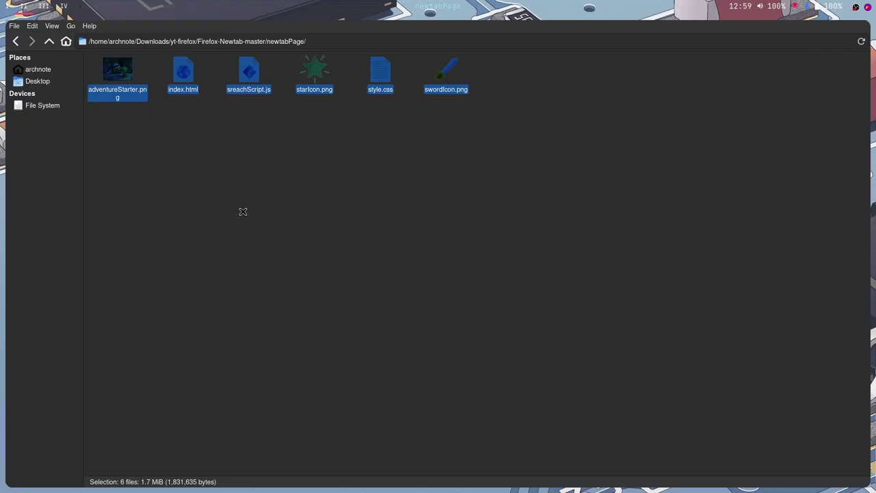
left_click(243, 211)
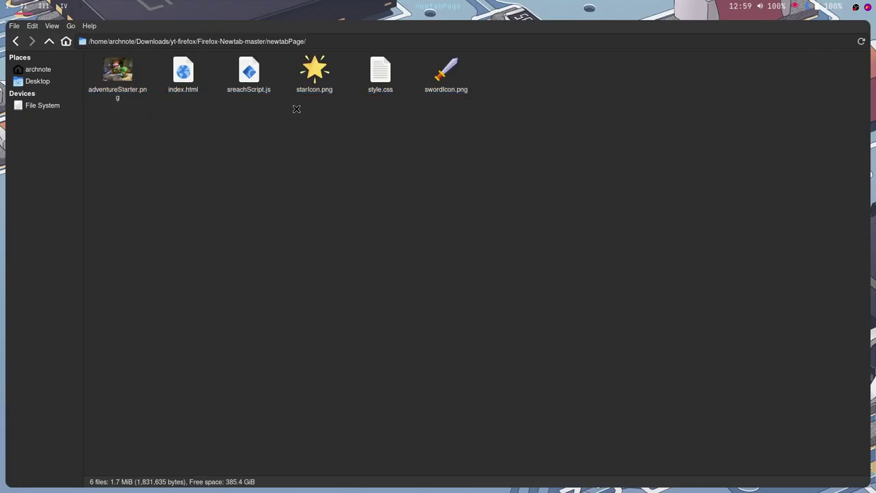
triple_click(318, 42)
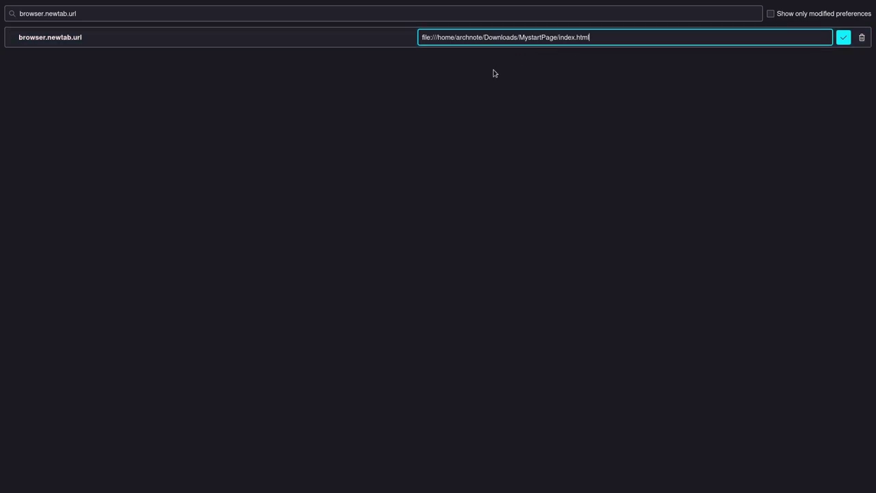
key("ctrl+shift+Left")
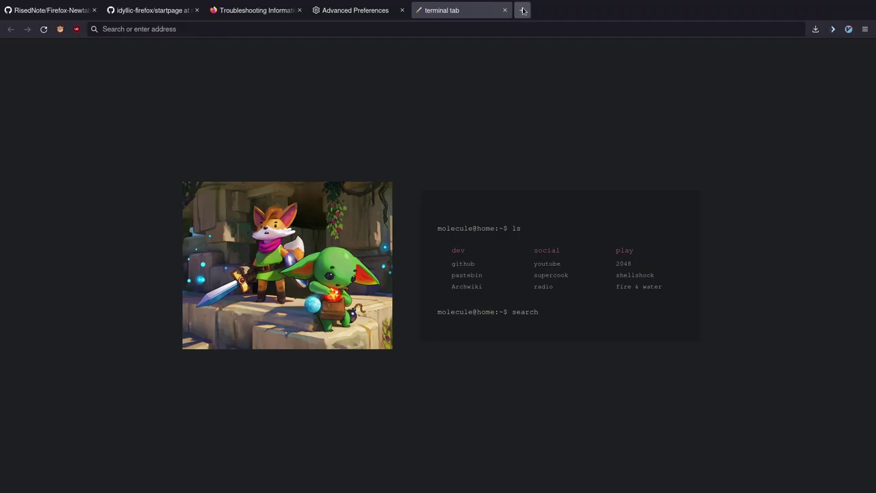
key("ctrl+t")
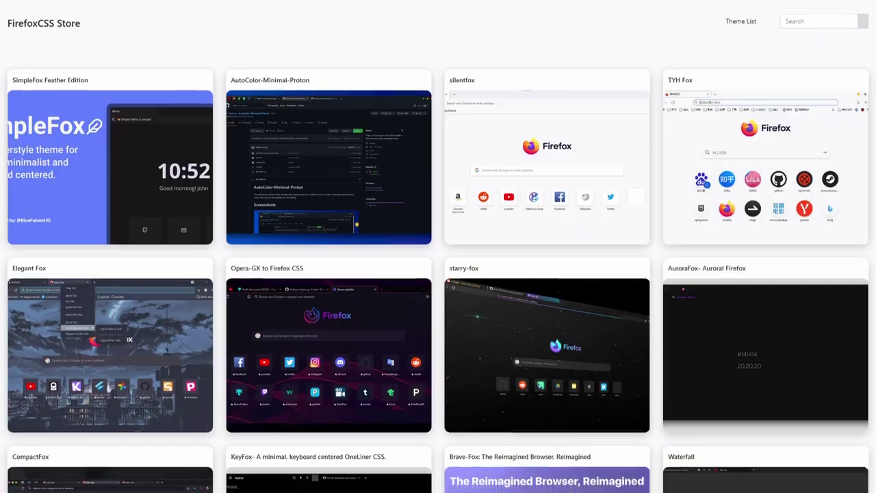
Step: Scroll the FirefoxCSS Store gallery down to the MaterialFox, quietfox and blurredfox theme cards
scroll(438, 247, "down", 8)
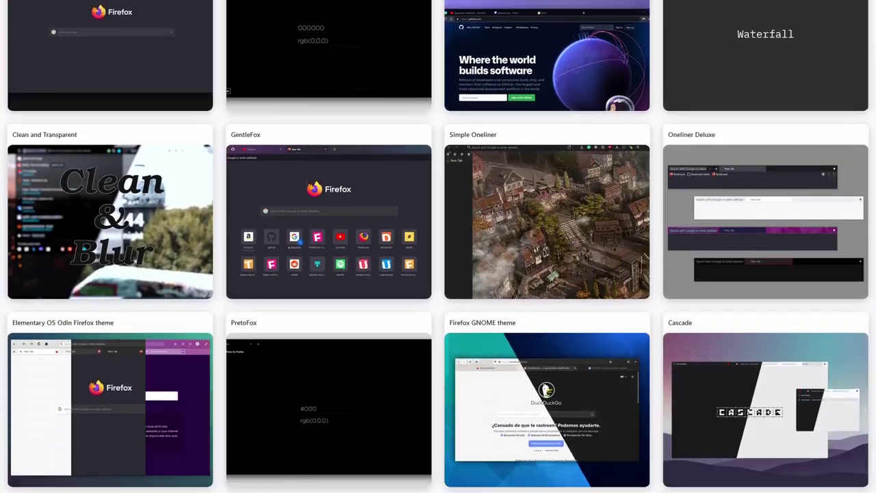
scroll(438, 247, "down", 10)
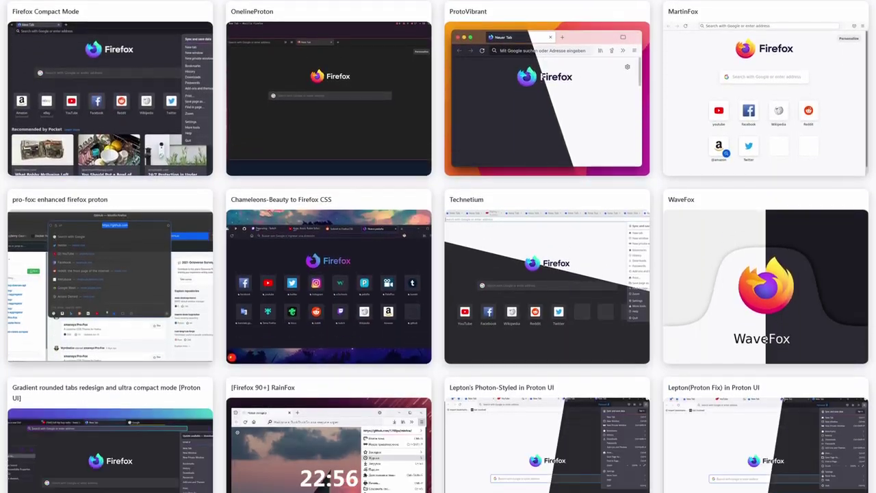
scroll(438, 247, "down", 10)
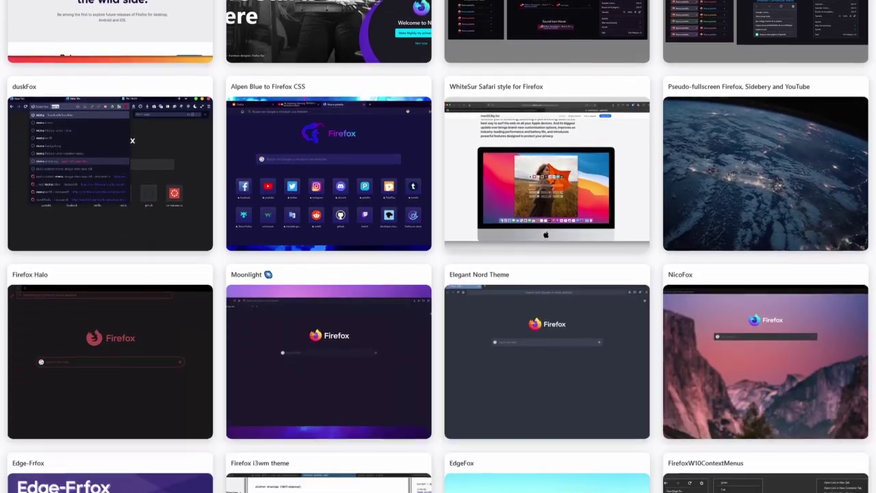
scroll(438, 247, "down", 10)
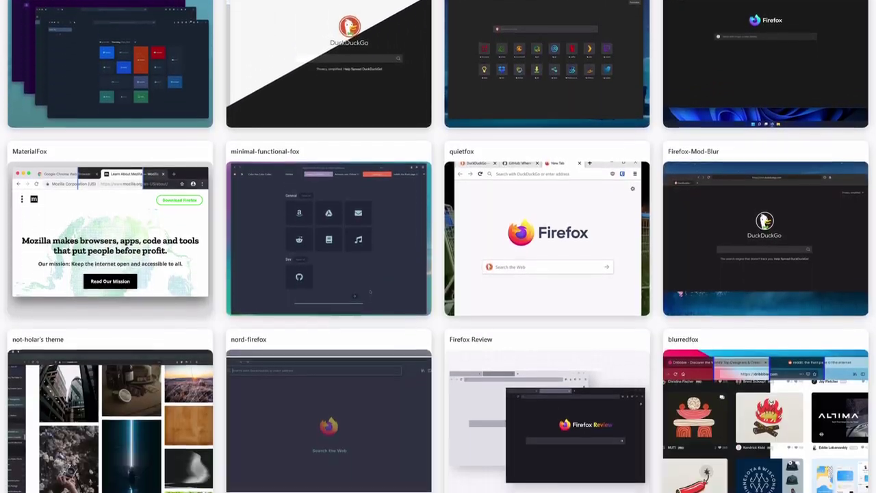